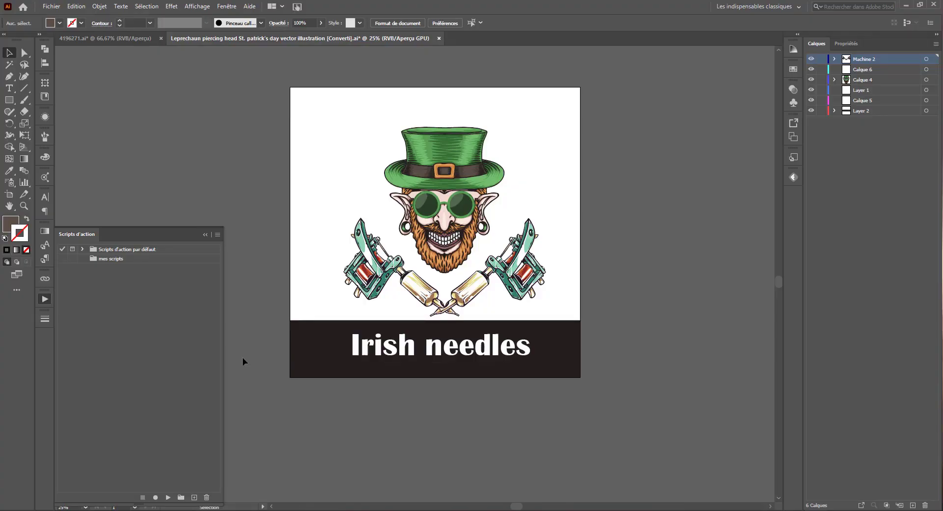
Close and reopen the Actions panel (Scripts d'action), and view the actions contained in the default set
left_click(46, 300)
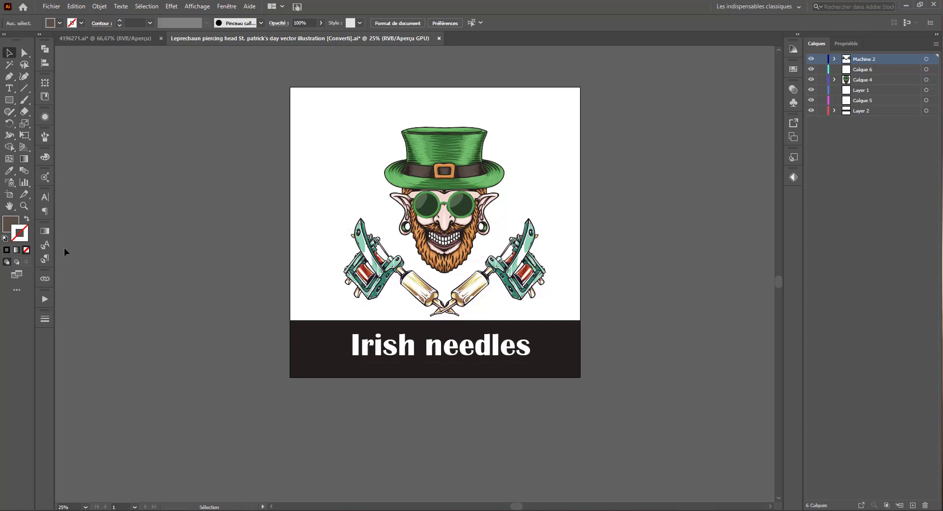
left_click(229, 6)
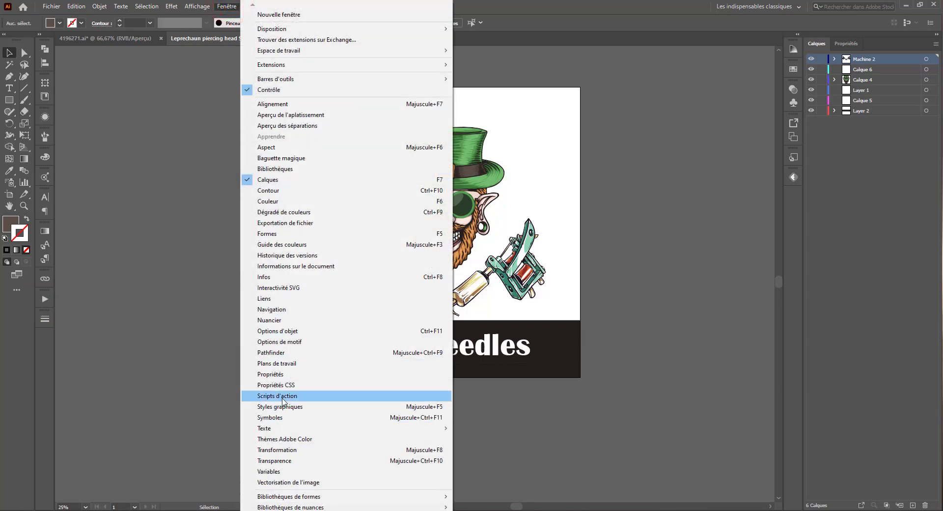
left_click(283, 397)
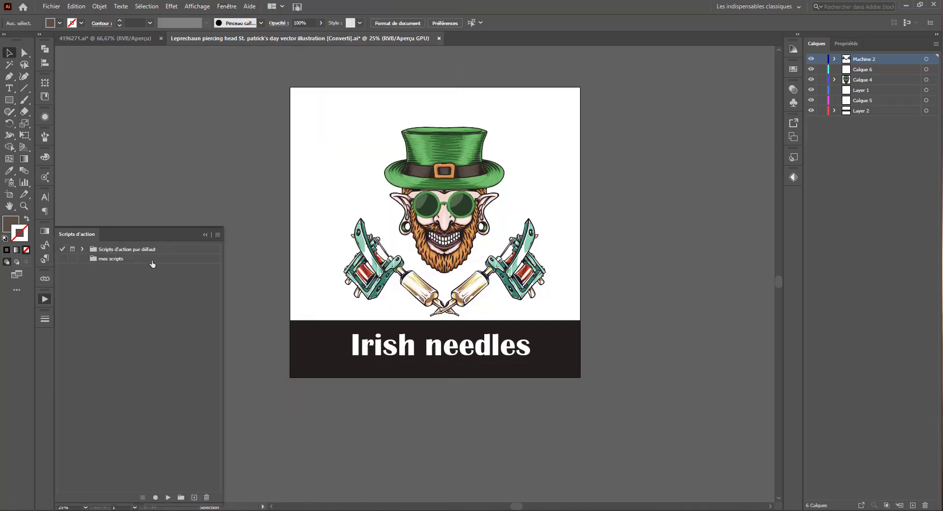
left_click(84, 249)
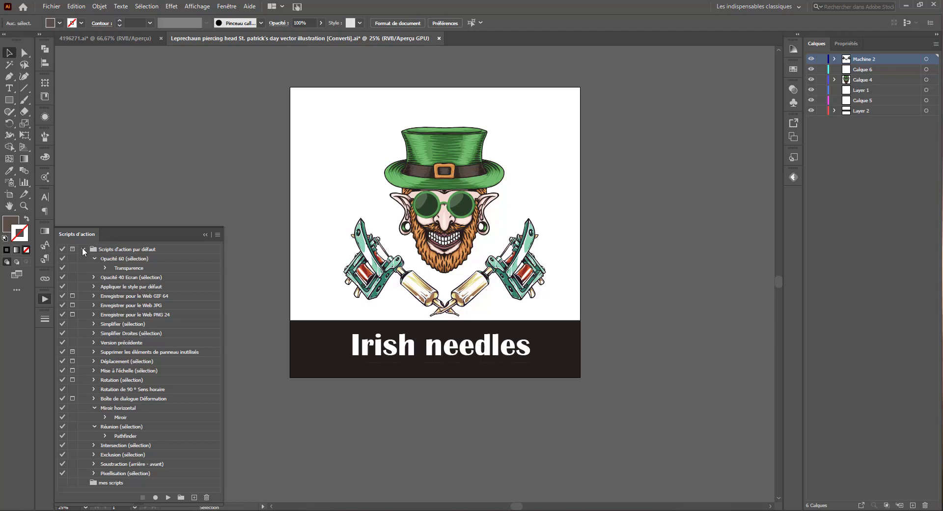
left_click(82, 249)
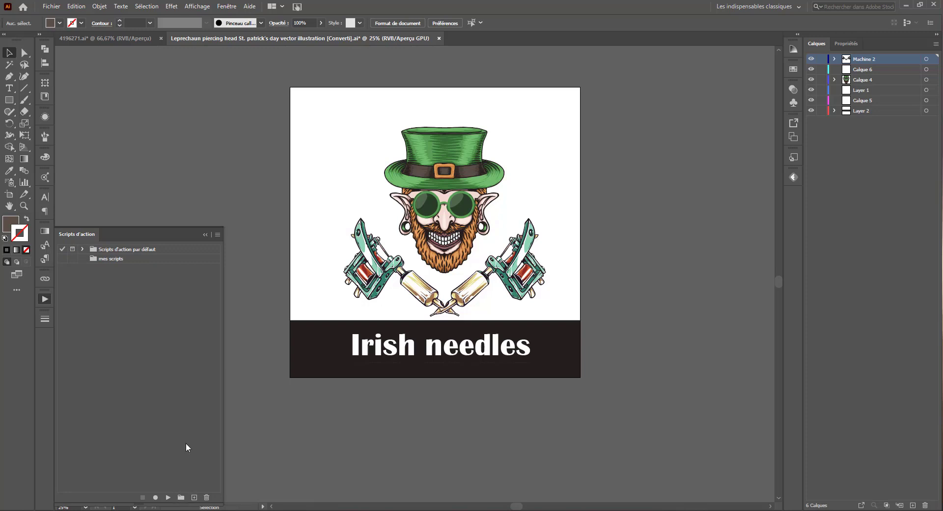
Switch the actions display to Mode Bouton and back to the list view
left_click(218, 234)
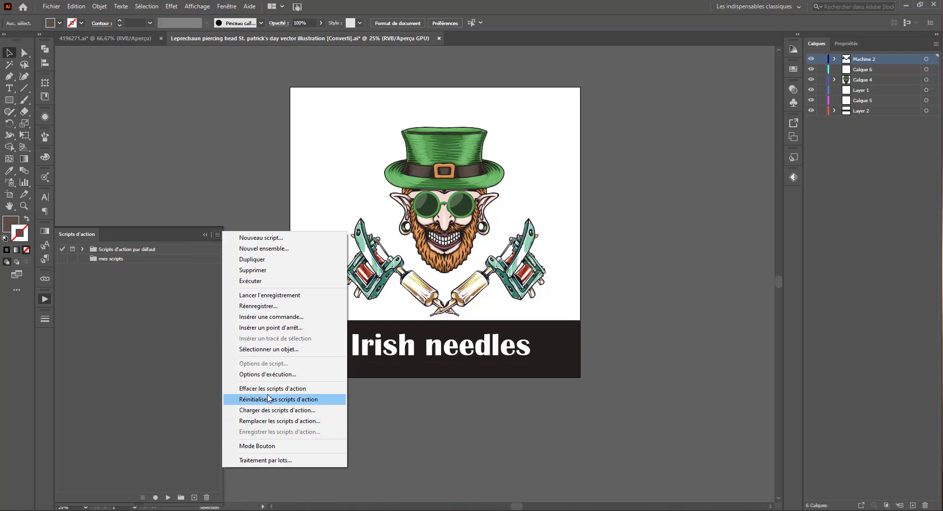
left_click(254, 446)
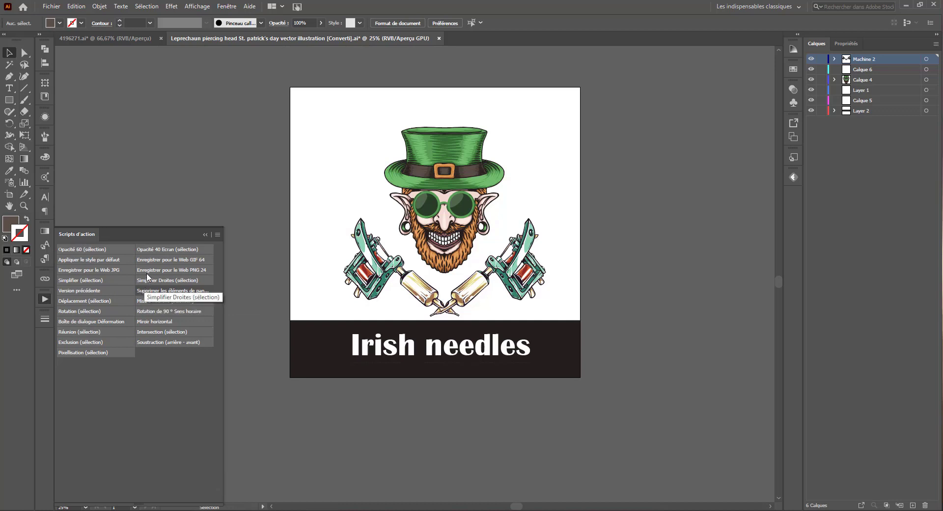
left_click(217, 234)
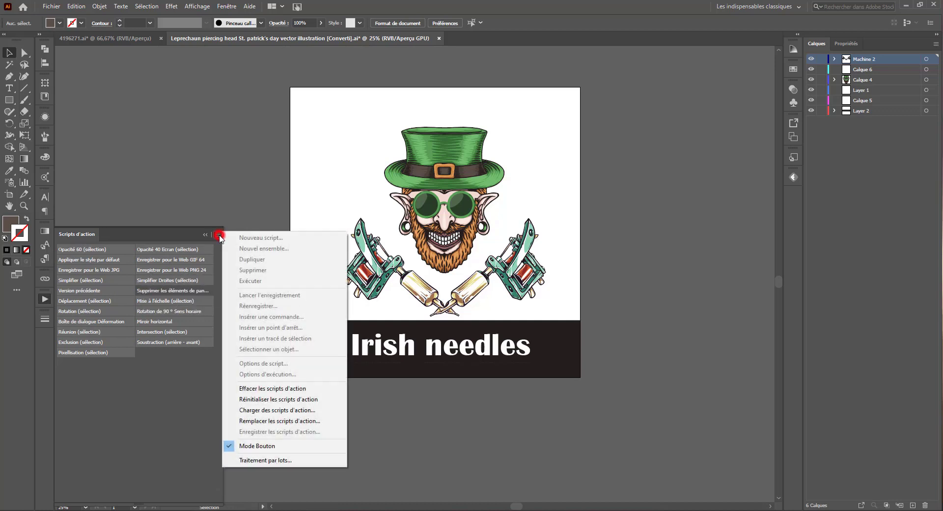
left_click(254, 447)
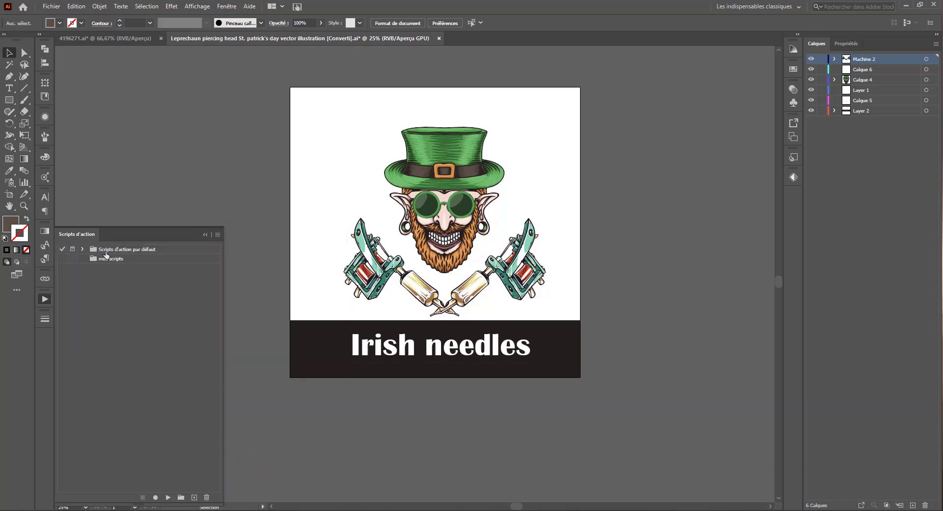
Create an action named "carré" in the "mes scripts" set with function key F2 and colour Rouge, and start recording
left_click(106, 258)
left_click(62, 260)
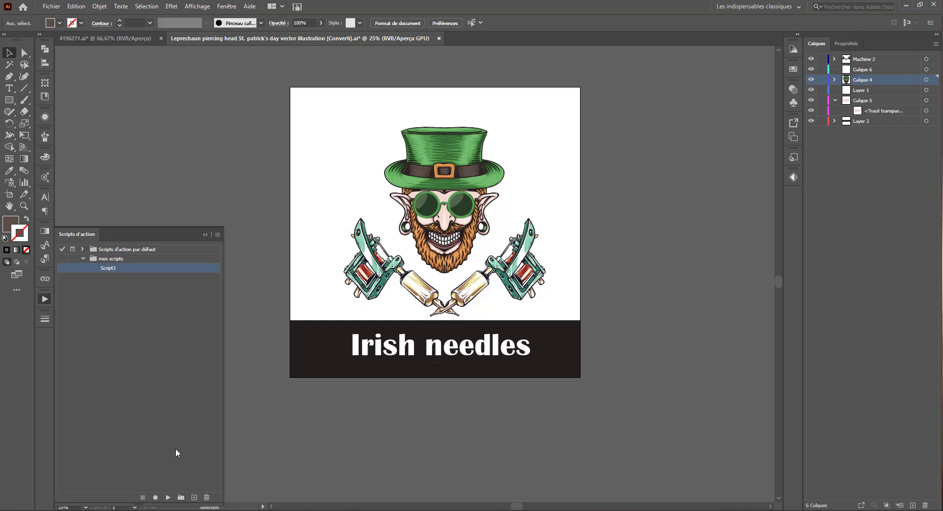
left_click(194, 497)
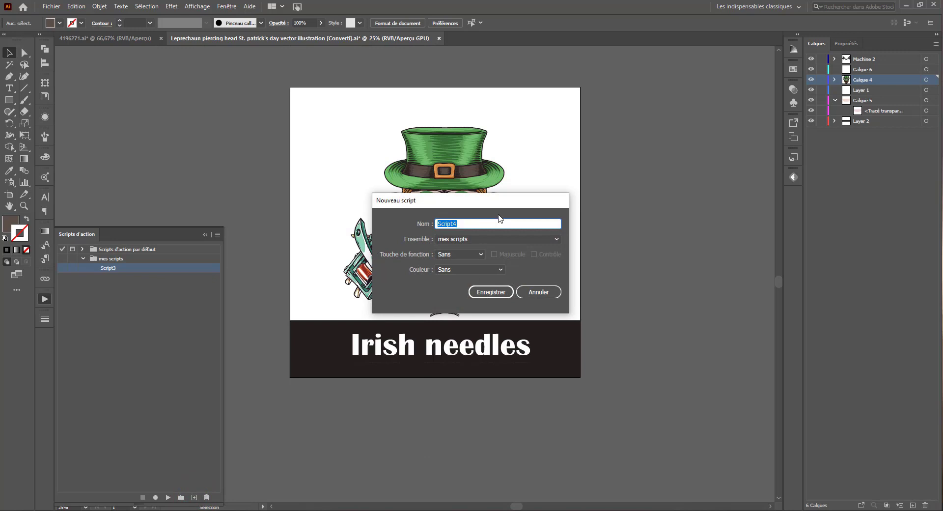
type("carré")
left_click(493, 234)
left_click(448, 254)
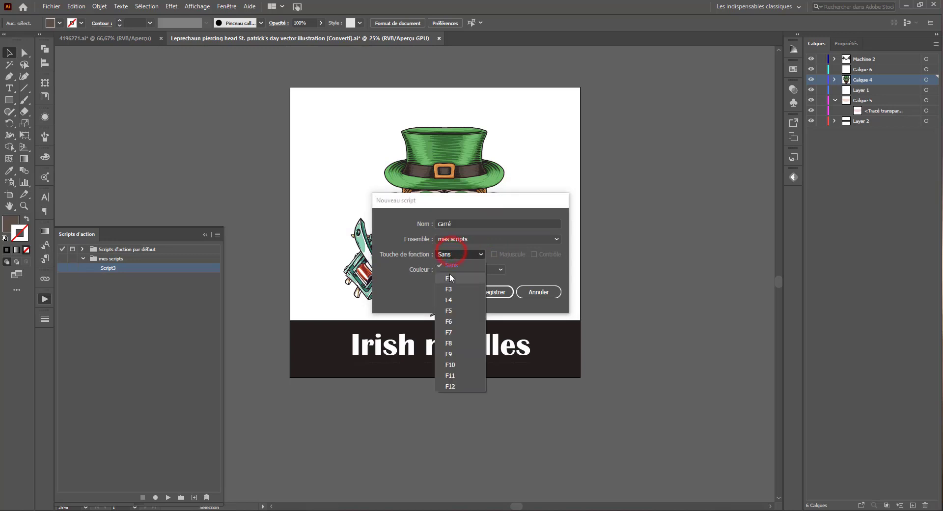
left_click(449, 274)
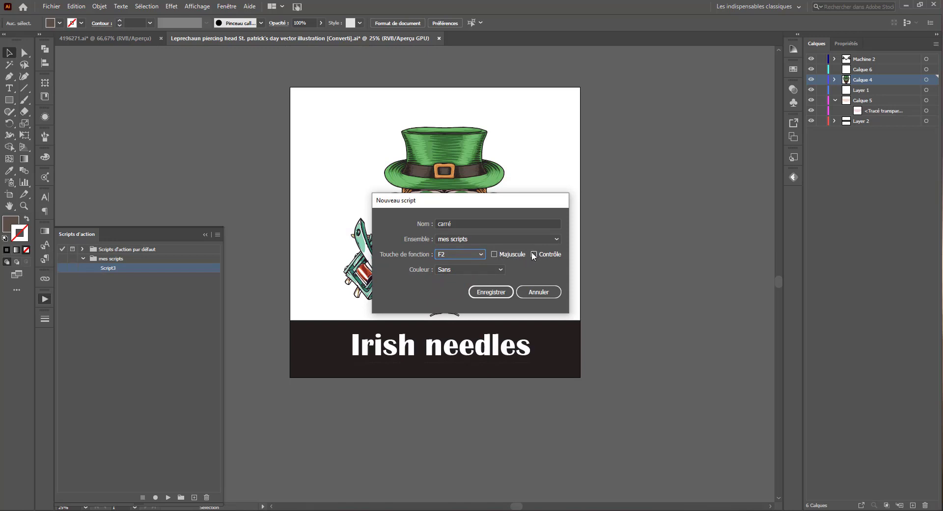
left_click(485, 269)
left_click(464, 296)
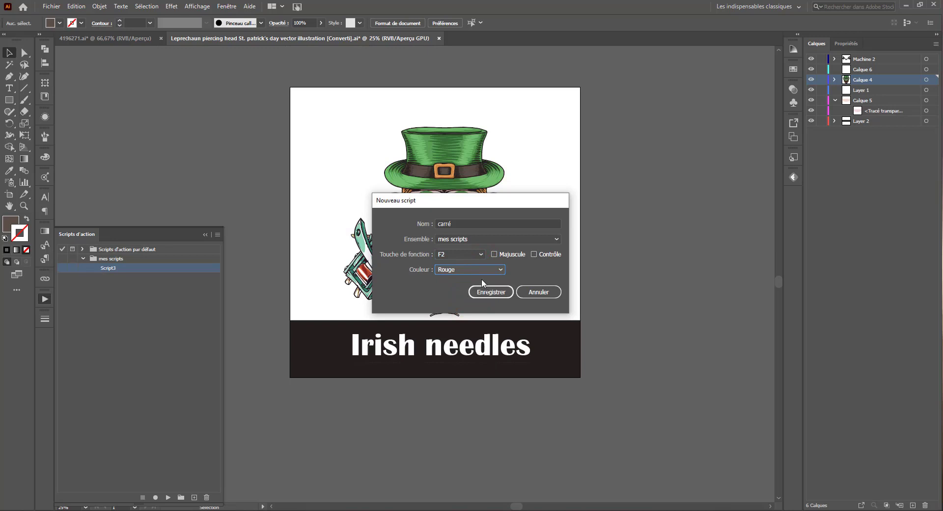
left_click(490, 292)
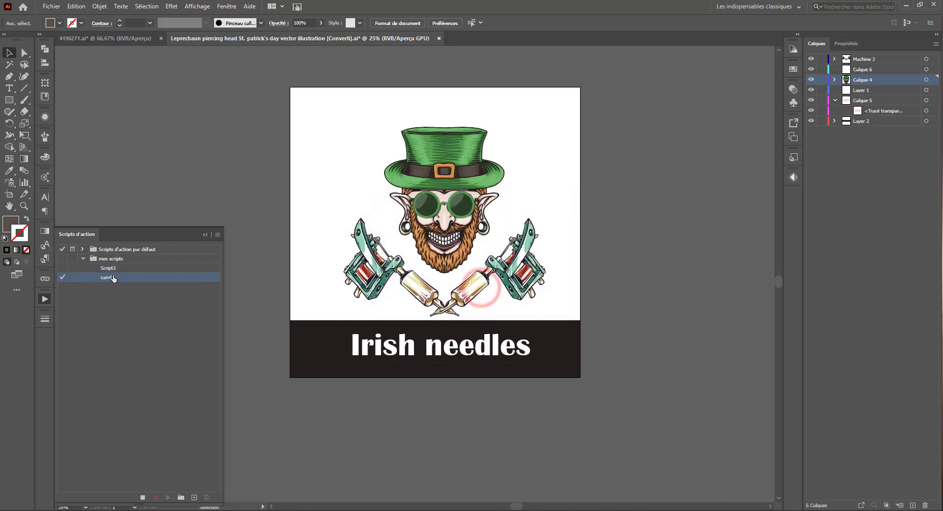
Draw a green-filled square about 16 cm wide near the artboard's upper-left corner and expand its recorded Outil Rectangle entry
left_click(4, 100)
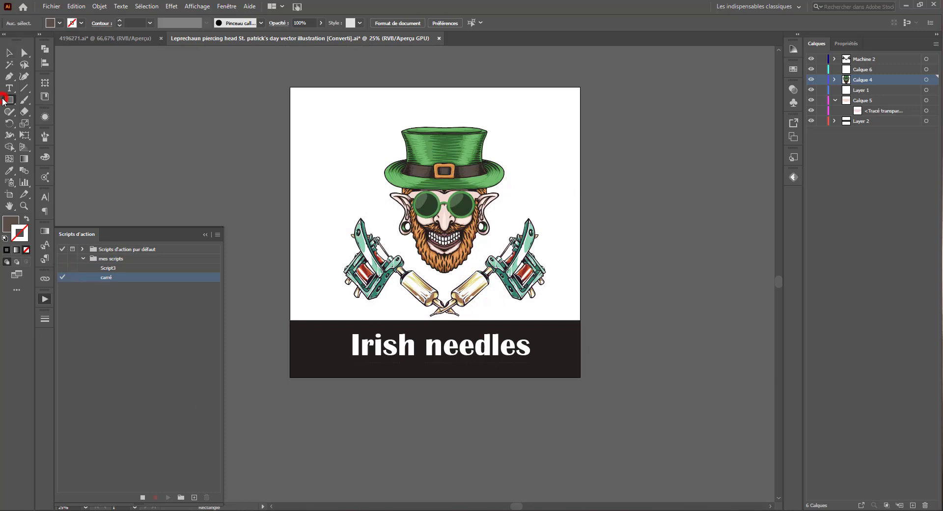
left_click(10, 223)
left_click(90, 232)
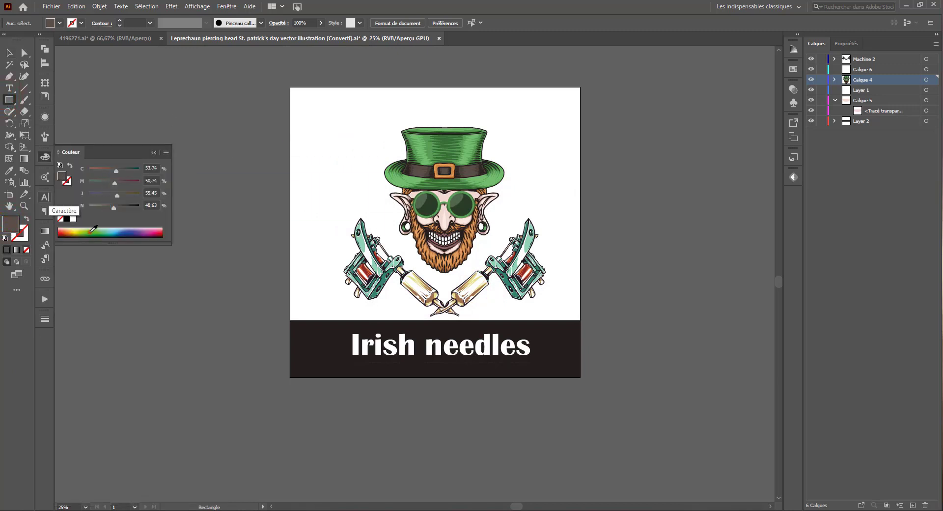
left_click(44, 298)
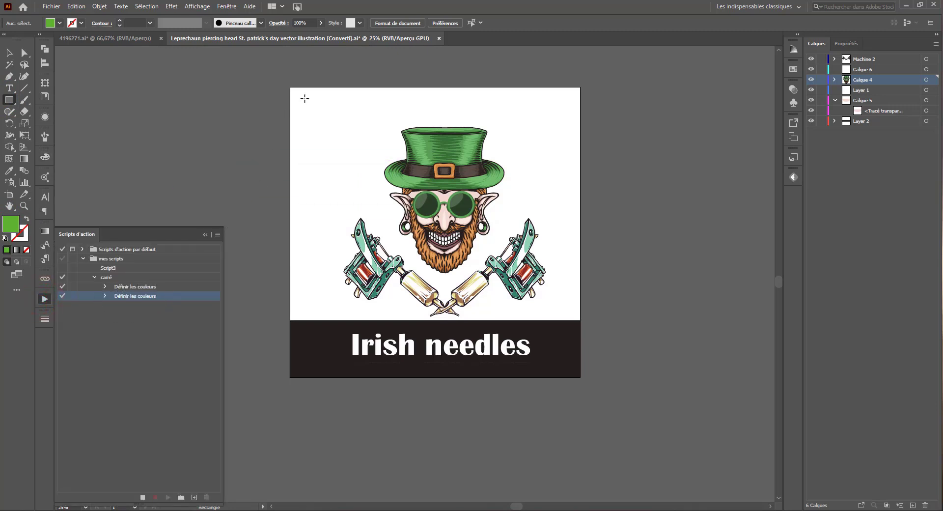
left_click_drag(304, 98, 347, 158)
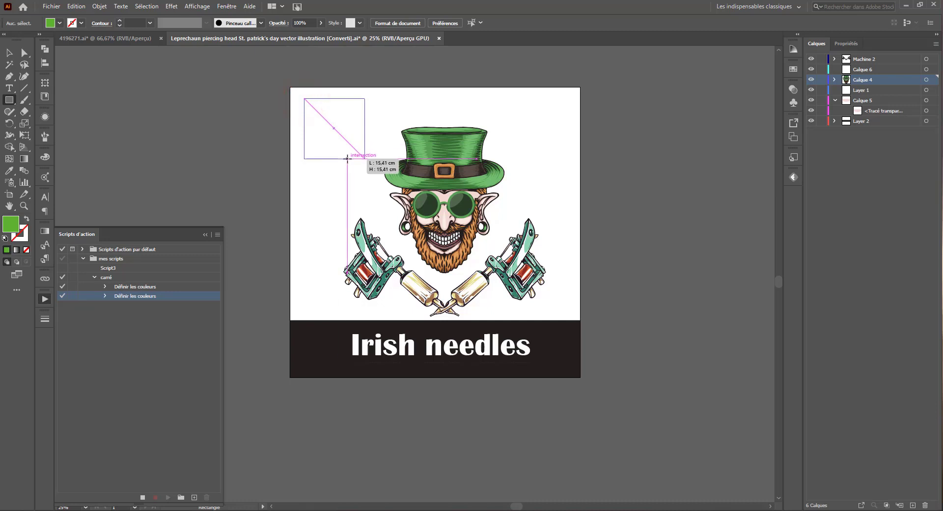
left_click_drag(348, 158, 358, 161)
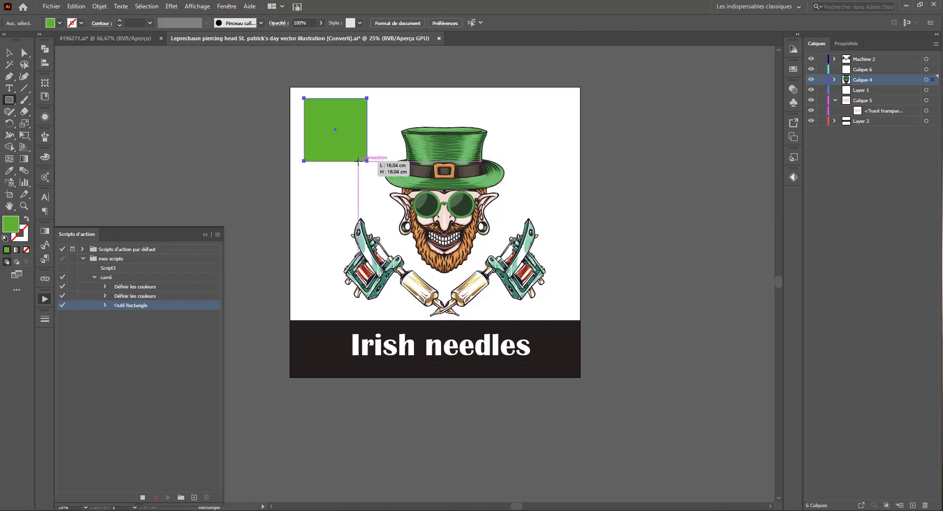
left_click(106, 305)
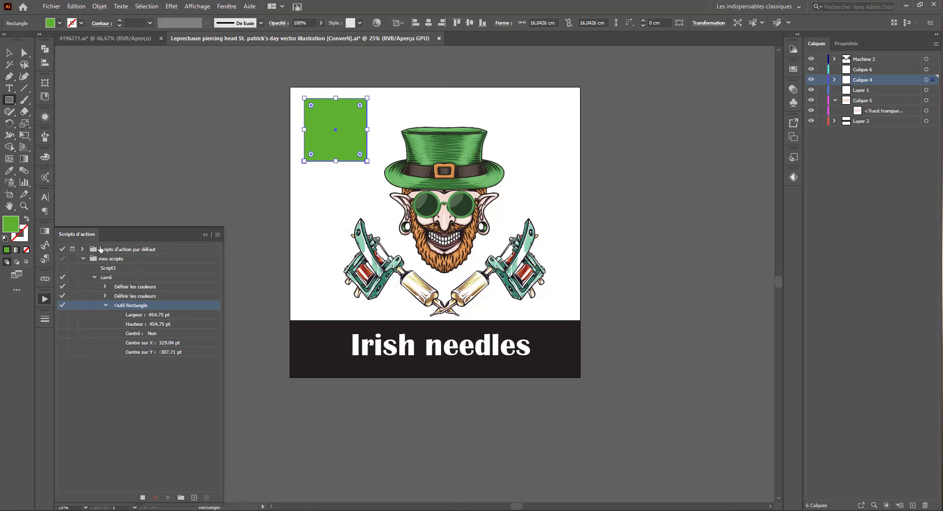
Move the green square horizontally about 1493 pt to the artboard's upper-right corner and expand the recorded Déplacement entry
left_click(9, 52)
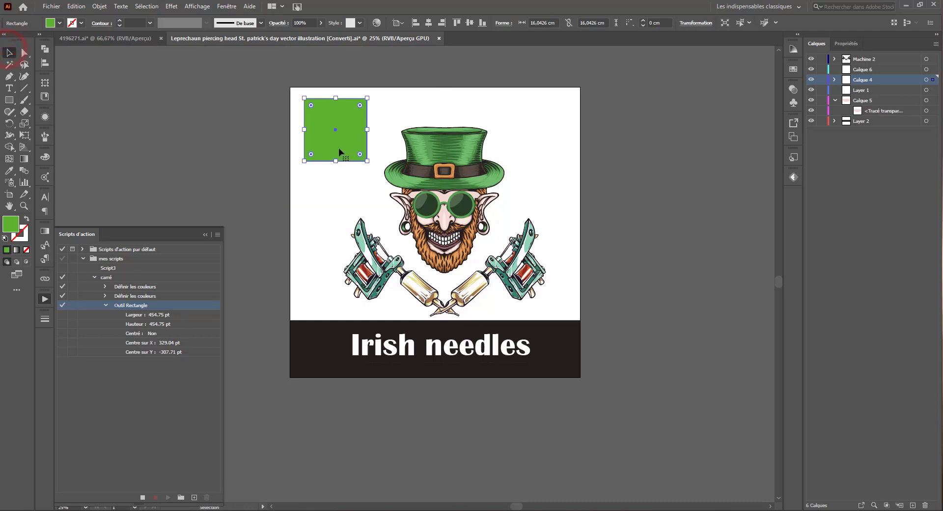
left_click_drag(317, 150, 557, 147)
left_click(106, 362)
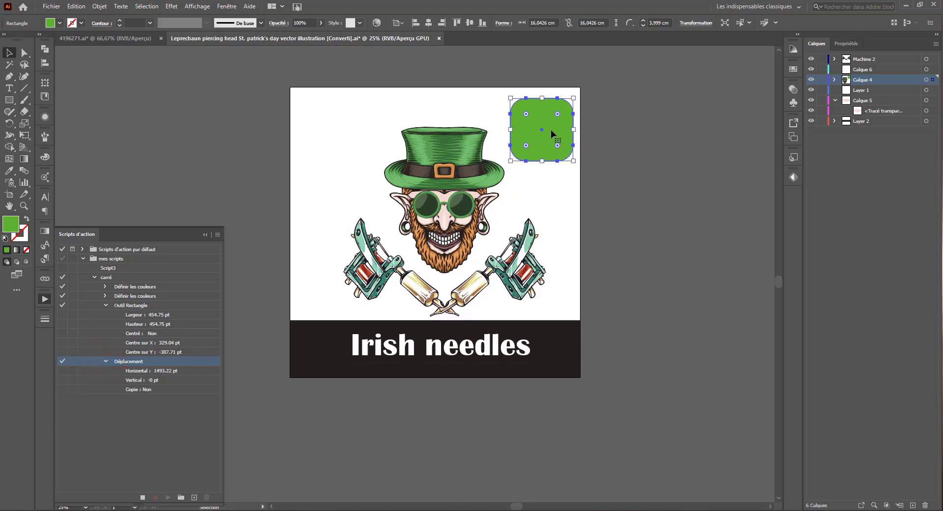
Round the green square's corners to a radius of about 4.07 cm and stop recording the action
mouse_move(526, 145)
left_mouse_down()
mouse_move(519, 160)
mouse_move(525, 145)
left_mouse_up()
left_click(106, 361)
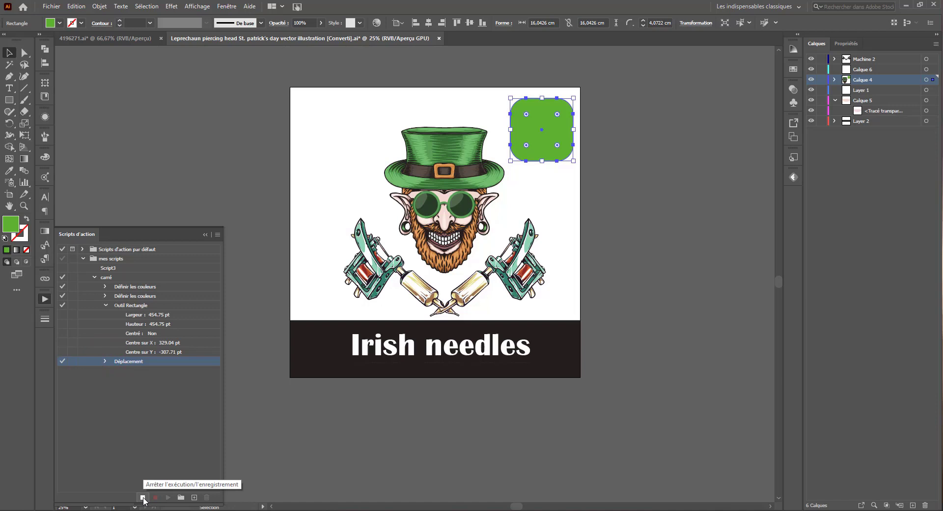
left_click(143, 498)
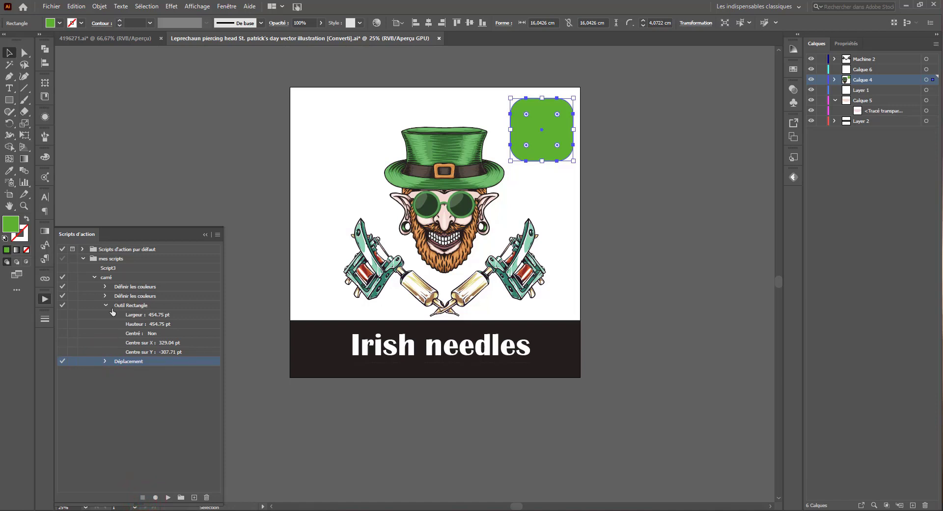
Move the rounded square to the artboard's left edge beside the hat and run the whole carré action
left_click_drag(526, 115, 320, 201)
left_click(535, 143)
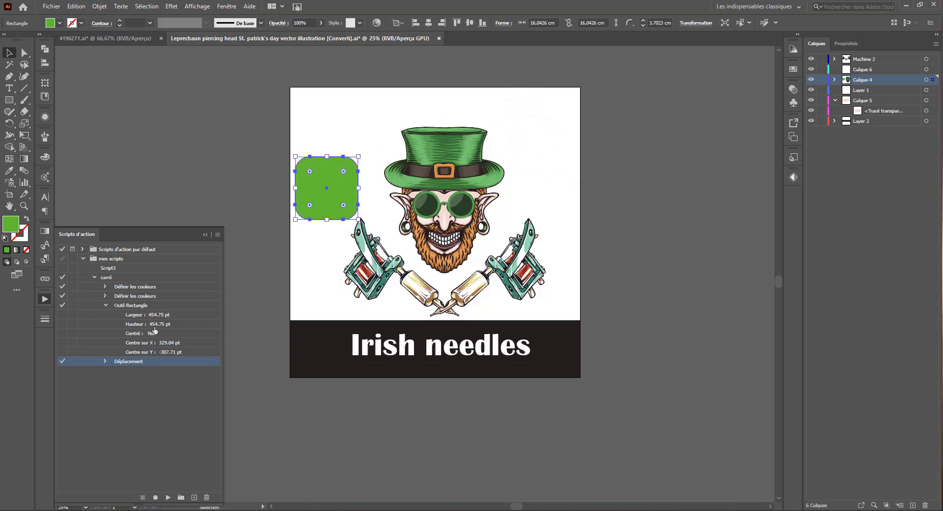
left_click(119, 305)
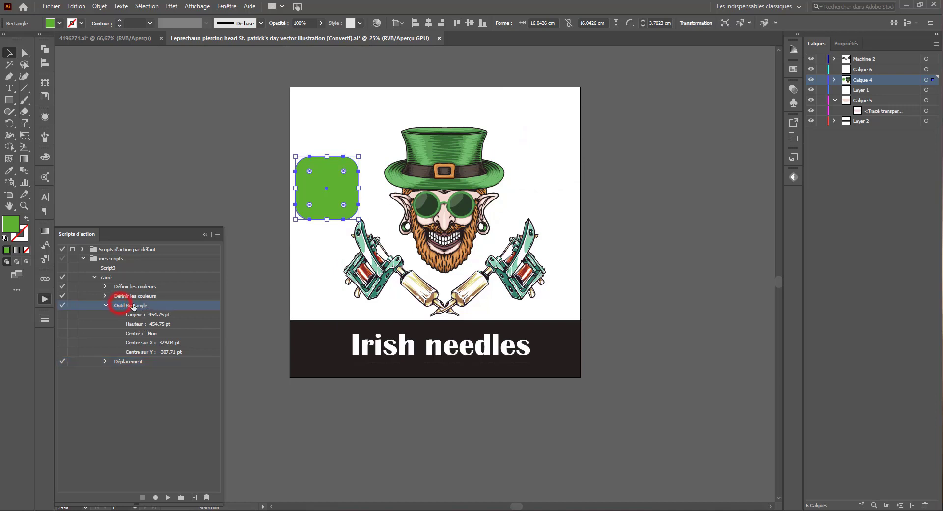
left_click(106, 278)
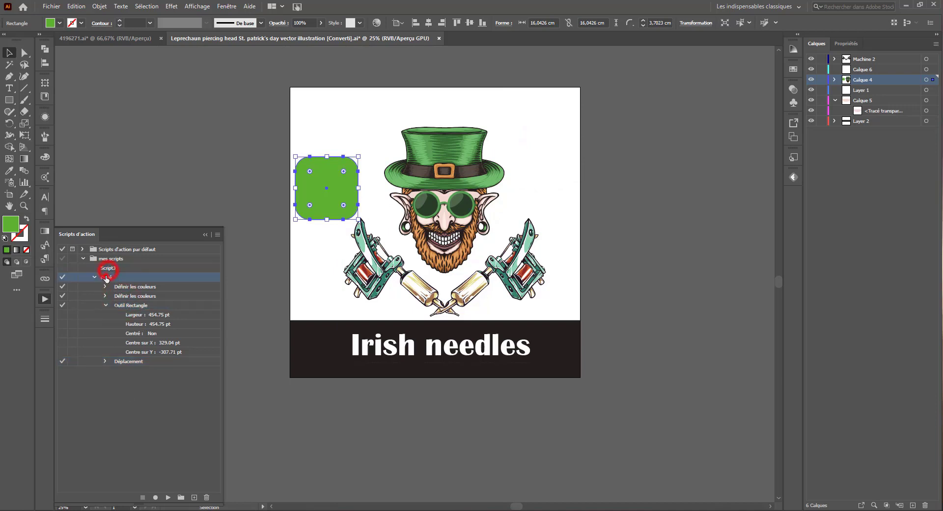
left_click(169, 498)
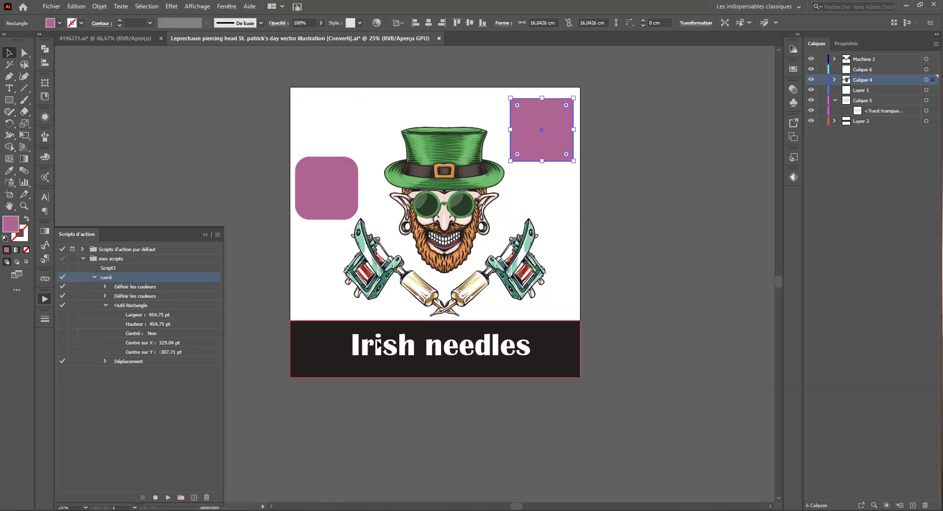
Examine the colour values recorded in the two Définir les couleurs entries of the carré action
left_click(106, 296)
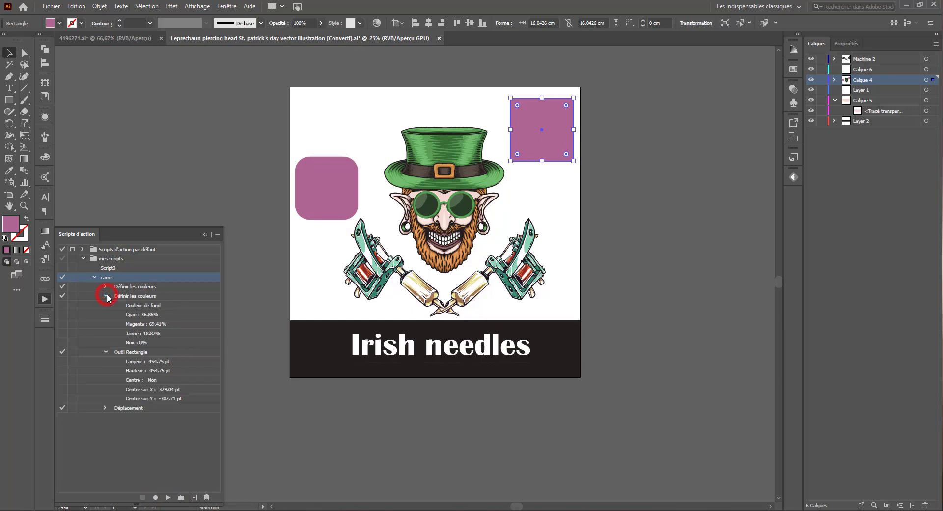
left_click(105, 296)
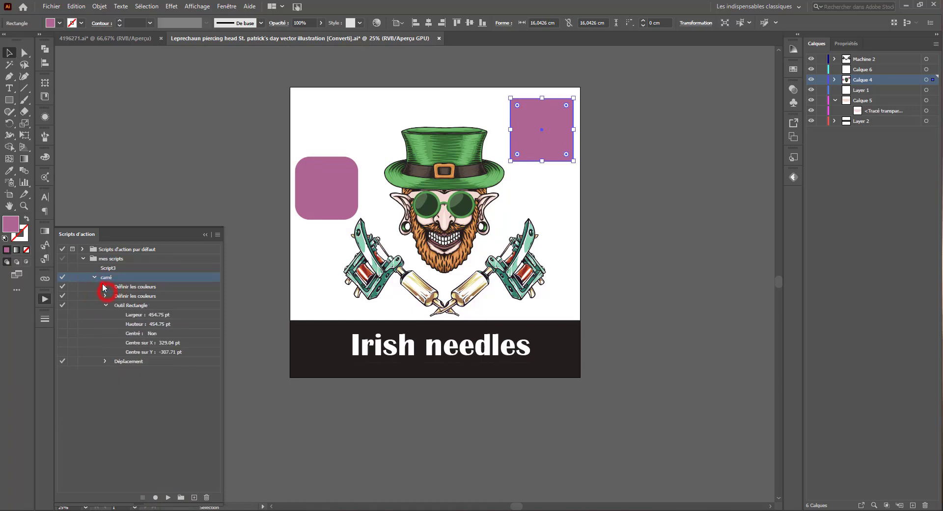
left_click(104, 286)
left_click(105, 287)
left_click(106, 295)
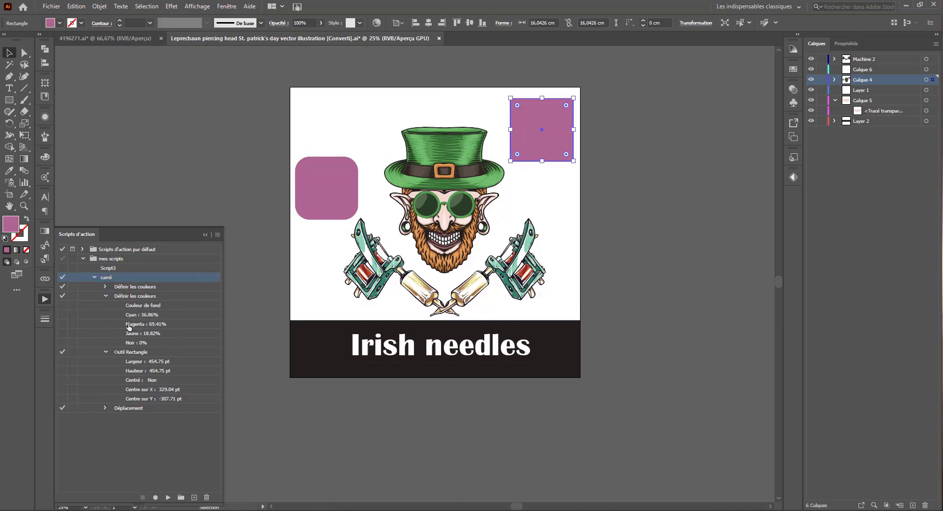
left_click(107, 296)
left_click(136, 287)
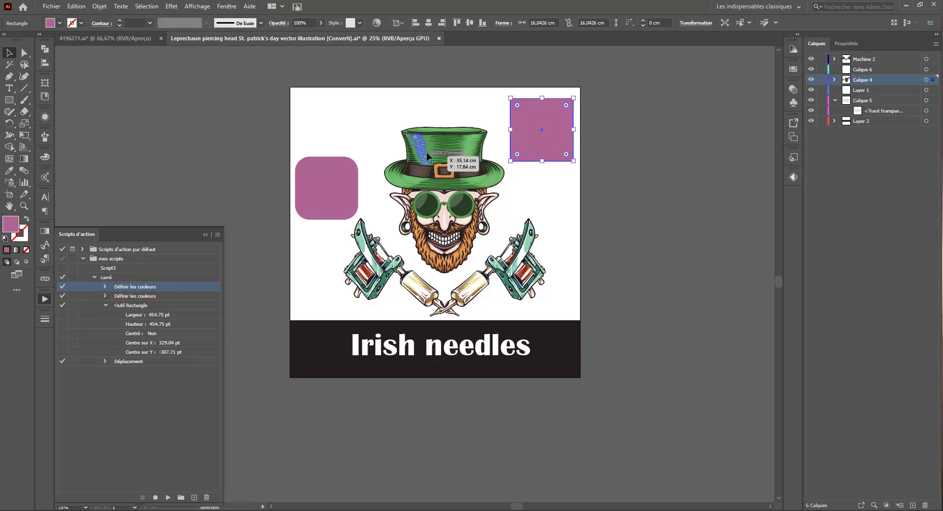
Move the plain purple square straight down beside the hat and replay the whole carré action
left_click_drag(541, 143, 541, 195)
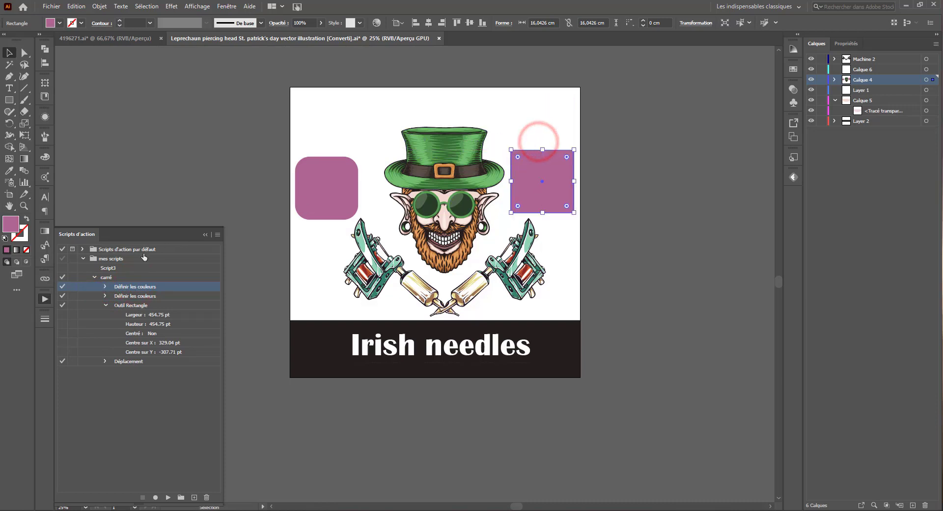
left_click(106, 277)
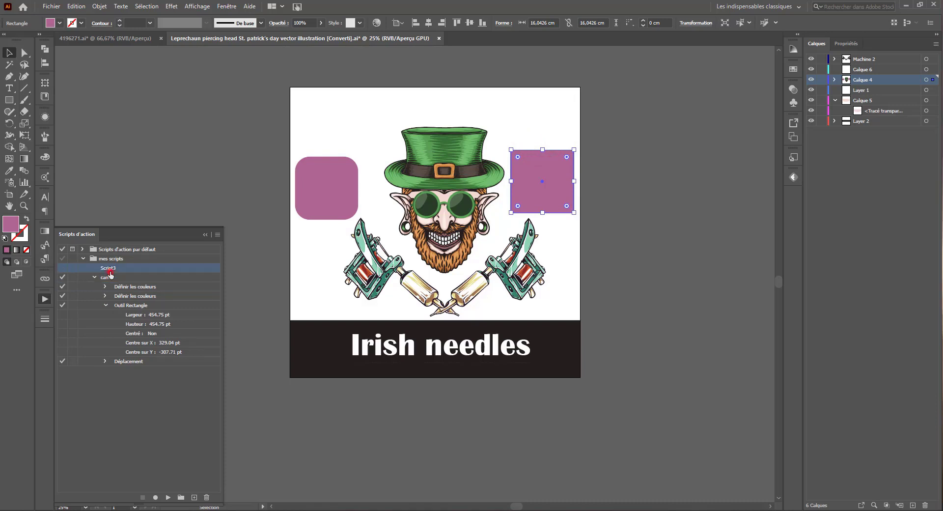
left_click(169, 497)
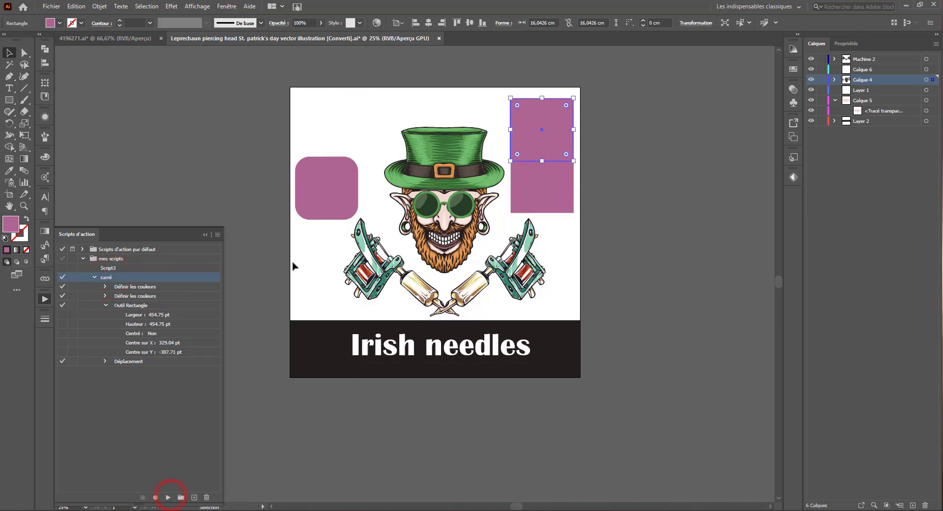
Delete all the purple squares, including the rounded one, and collapse the Outil Rectangle entry in the carré action
key("Delete")
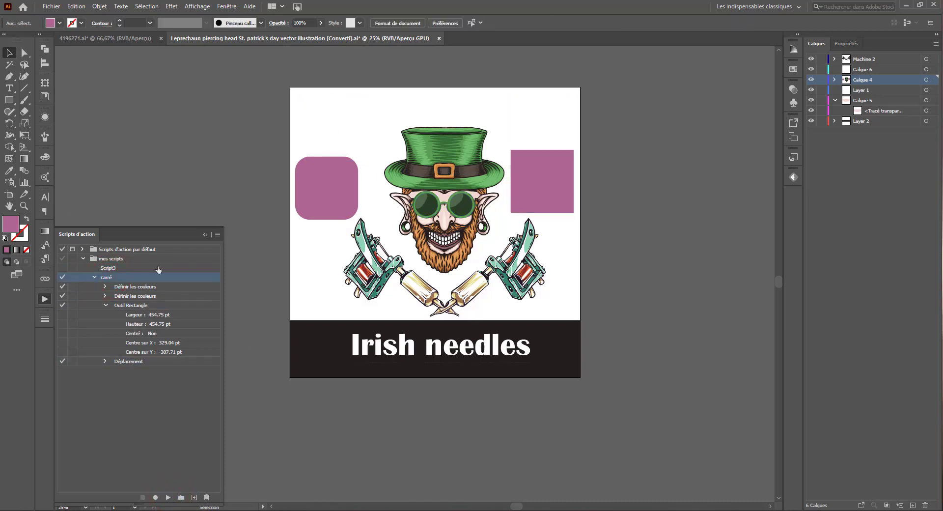
left_click(106, 305)
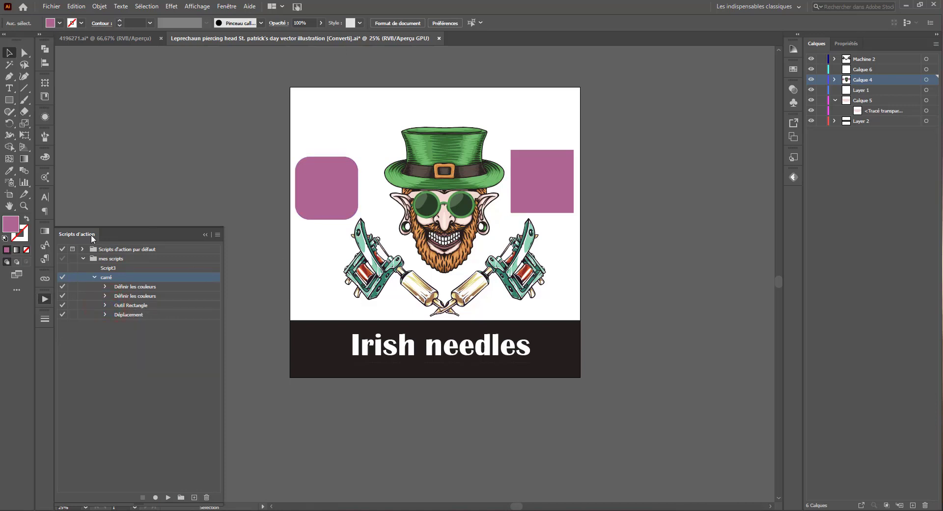
left_click(537, 186)
key("Delete")
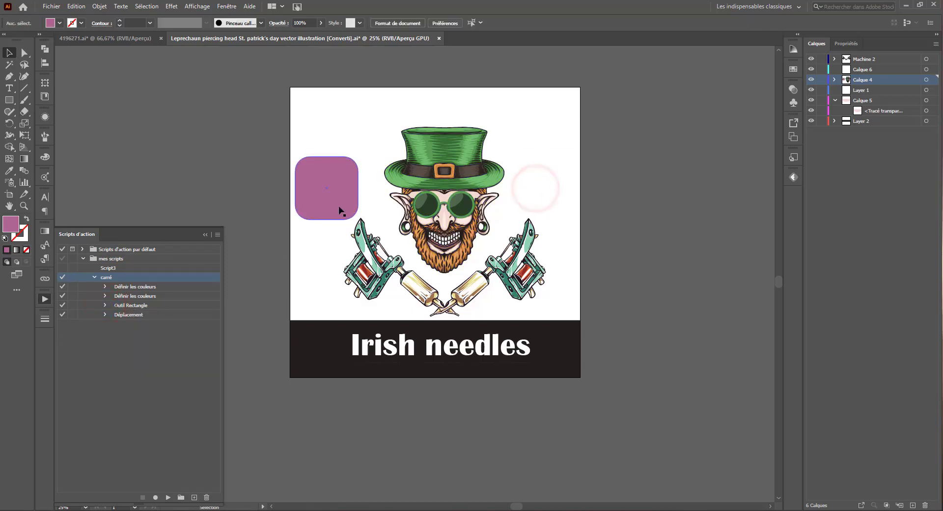
left_click(339, 207)
key("Delete")
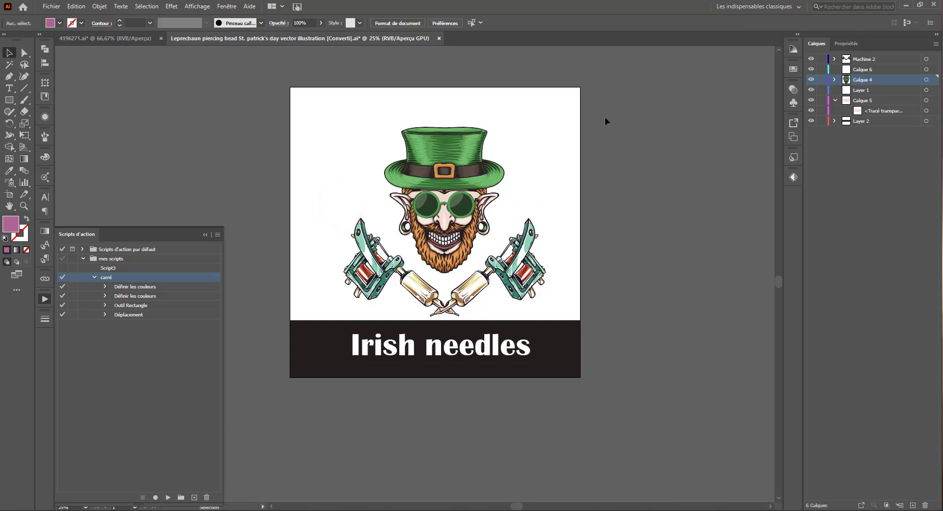
Close the leprechaun document without saving its changes
left_click_drag(605, 105, 349, 98)
left_click(438, 38)
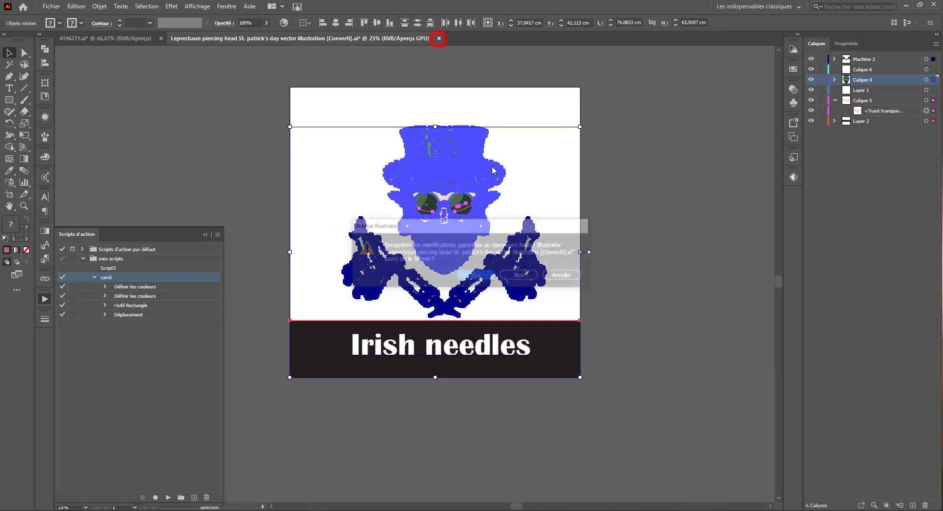
left_click(519, 274)
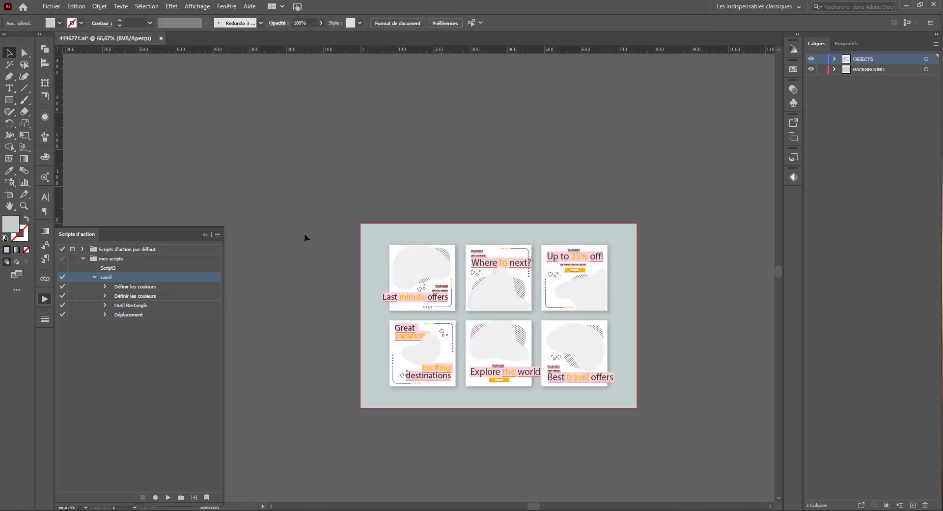
Switch to File Explorer and examine the SVG folder and Illustrator files inside the traitement par lot illustrator folder
left_click(251, 503)
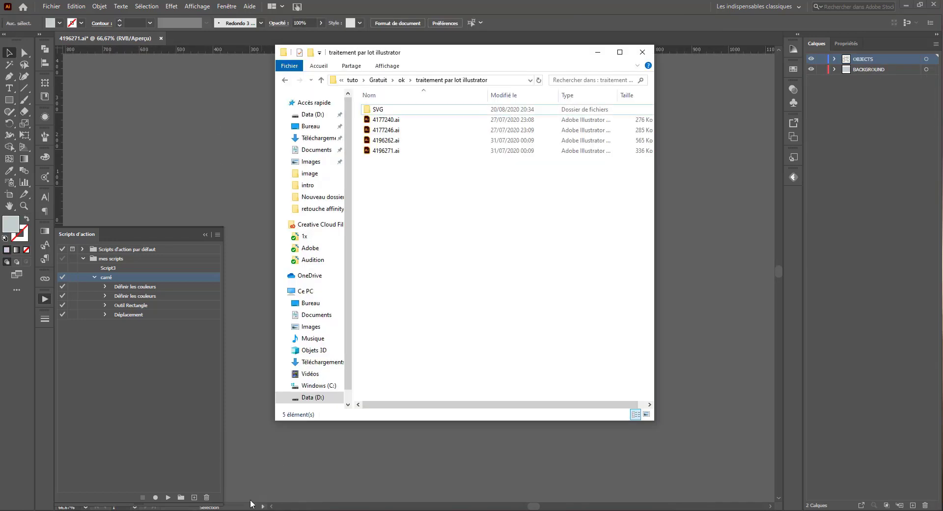
left_click(410, 195)
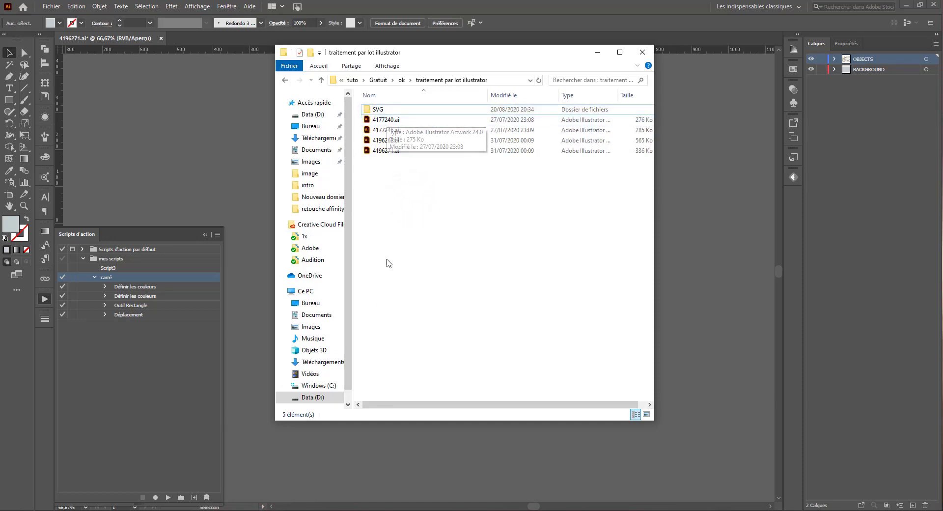
left_click(385, 120)
left_click(384, 108)
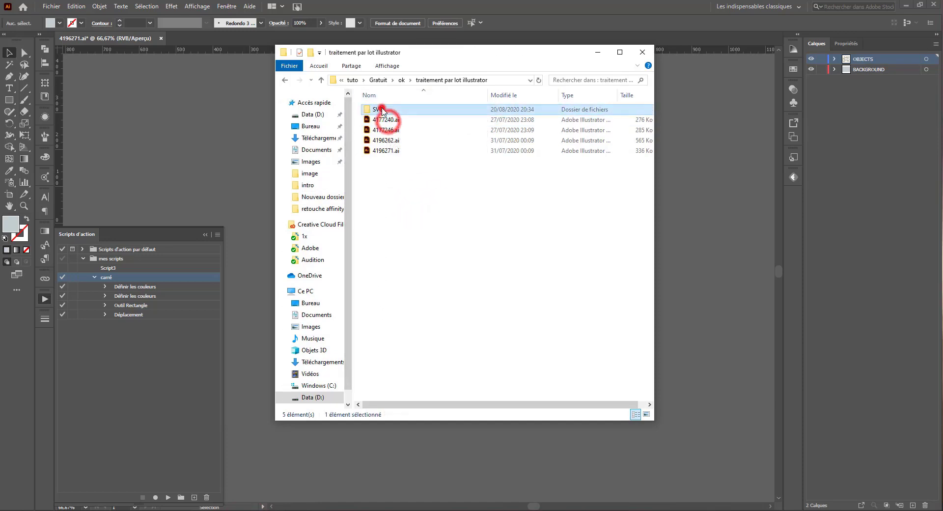
left_click(378, 151)
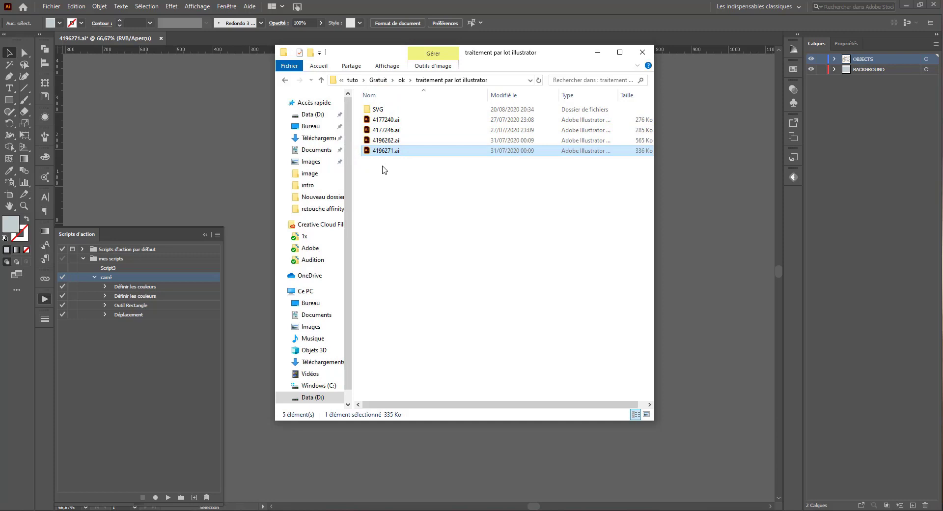
left_click(384, 199)
Return to Illustrator, collapse the carré action and start recording a new action named export in the mes scripts set
left_click(136, 361)
left_click(94, 278)
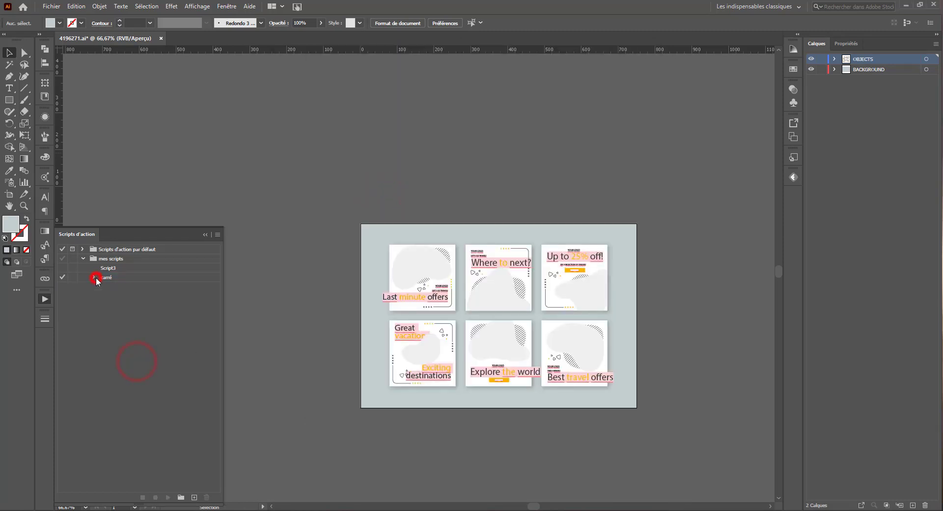
left_click(95, 278)
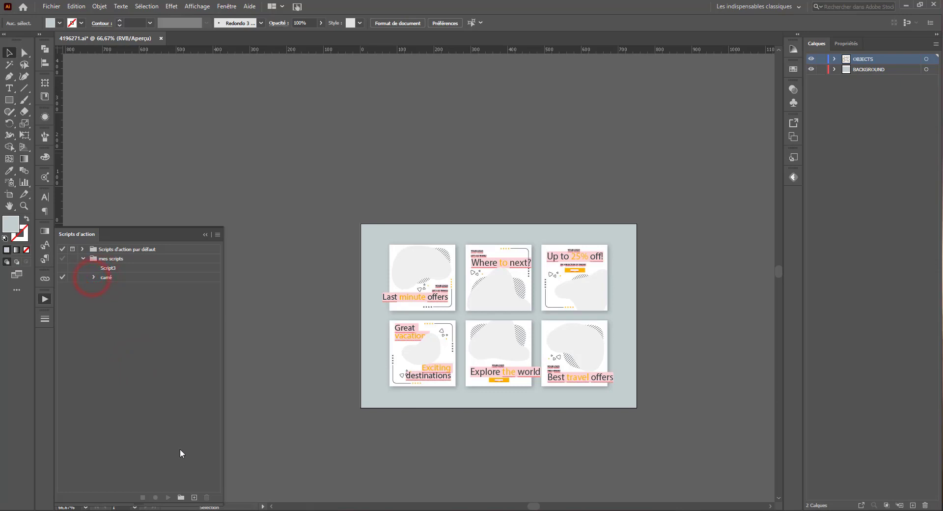
left_click(195, 497)
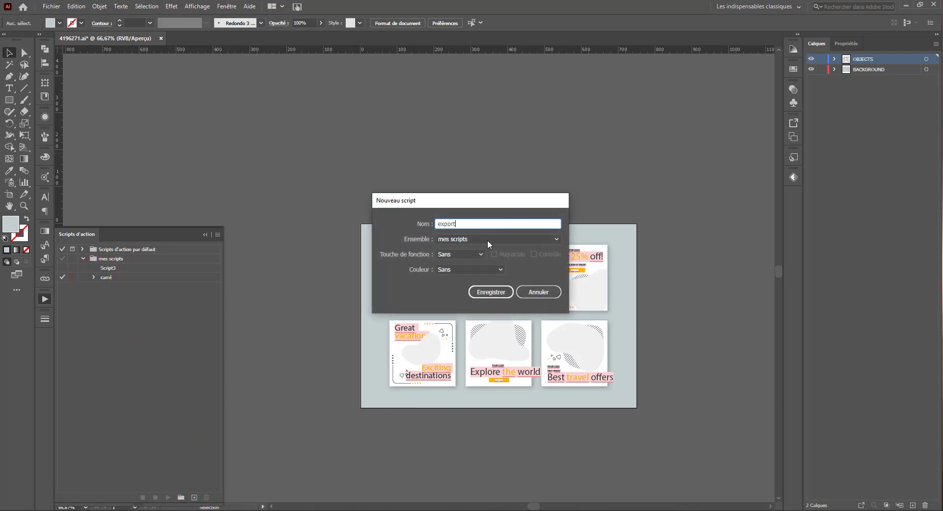
left_click(493, 291)
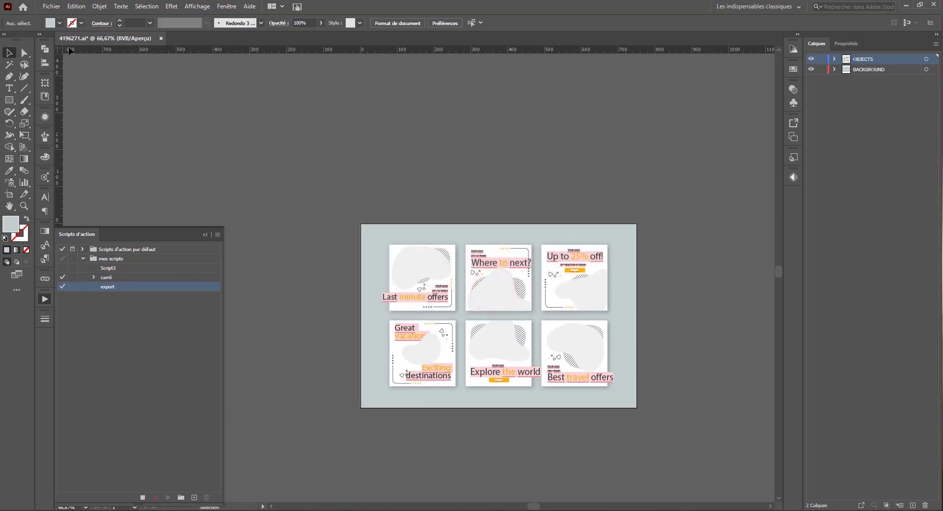
Start an Export As of the document and create a folder named jpg inside the traitement par lot illustrator folder
left_click(60, 8)
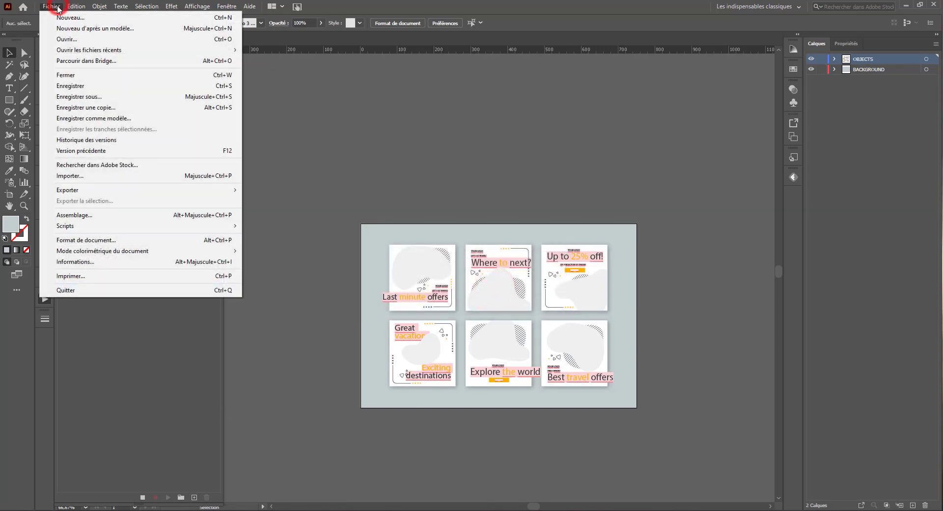
mouse_move(100, 191)
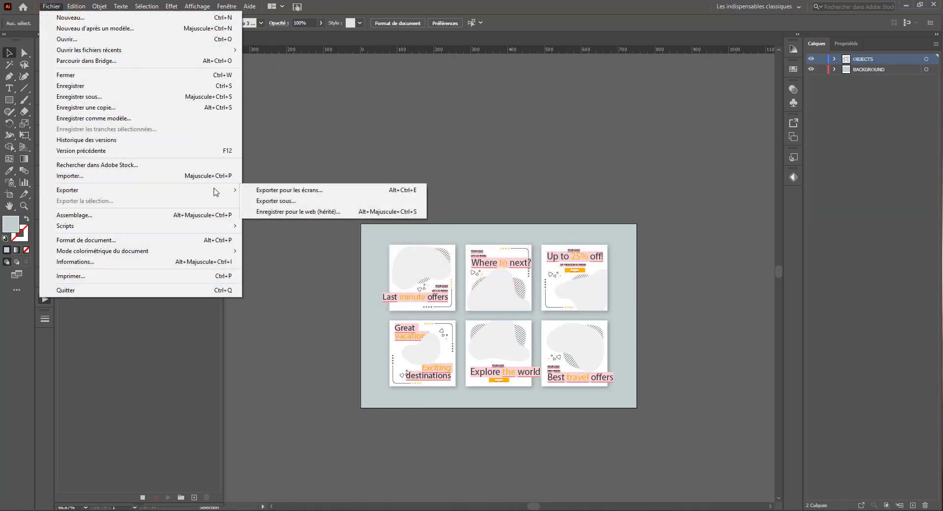
left_click(273, 201)
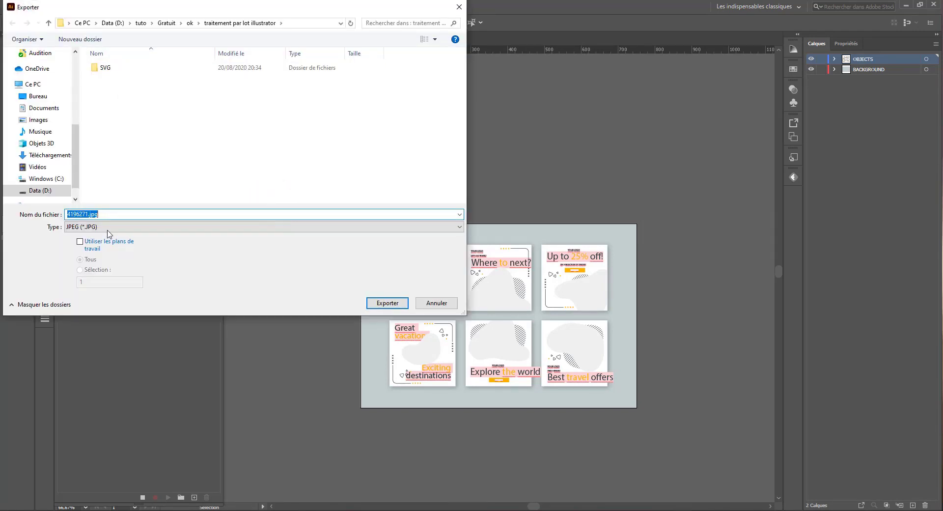
right_click(155, 162)
left_click(105, 264)
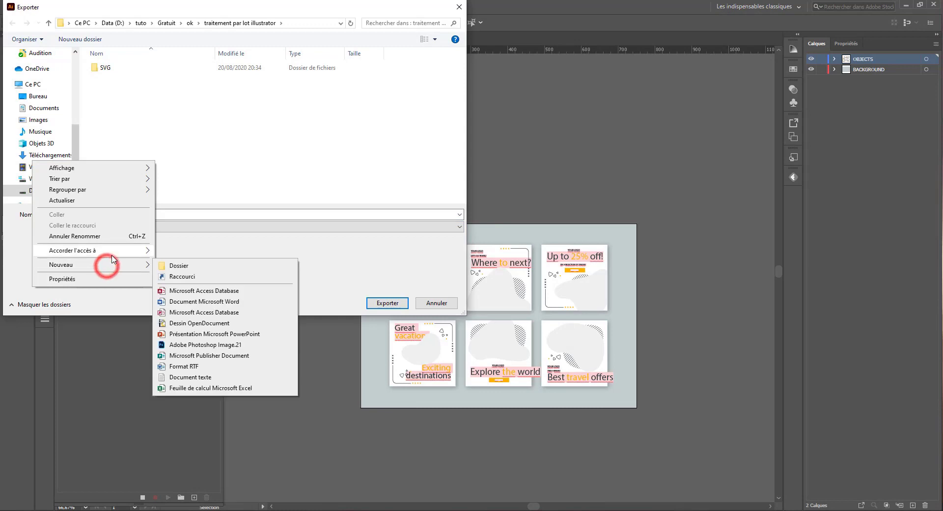
left_click(136, 263)
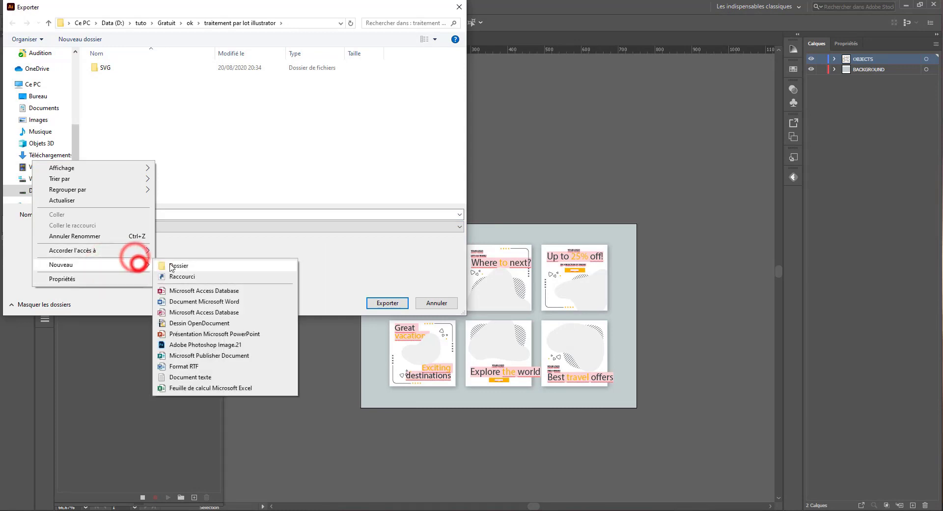
left_click(172, 266)
type("jpg")
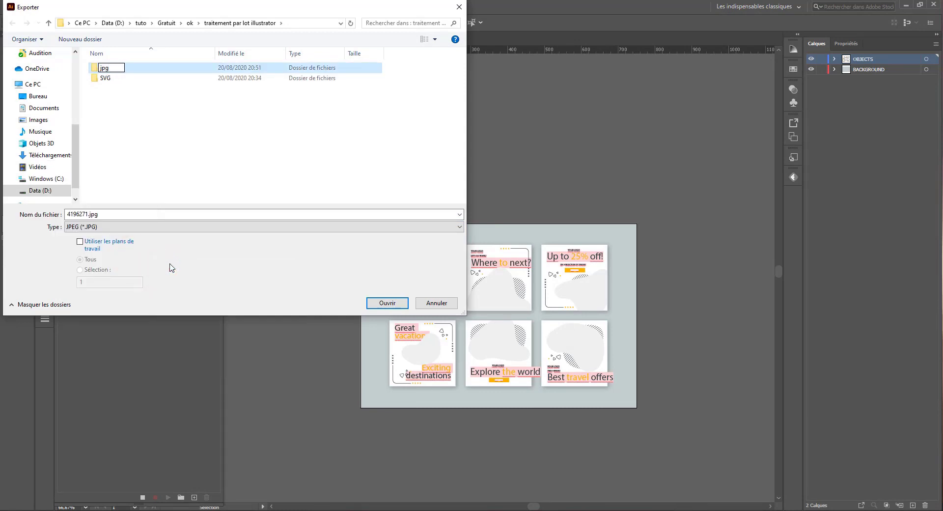
left_click(143, 64)
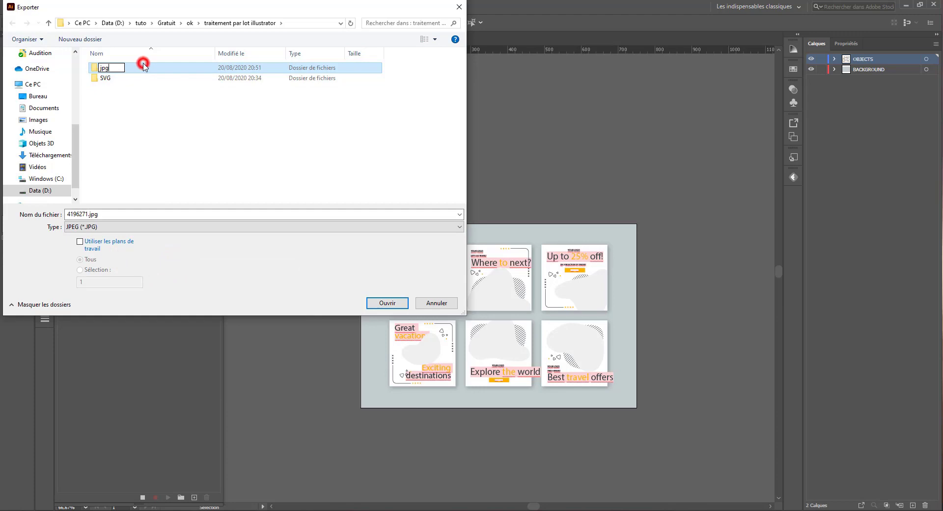
Export the document as 4196271.jpg into the jpg folder using RVB colour, maximum quality 10 and 300 ppp resolution
left_click(116, 225)
left_click(107, 214)
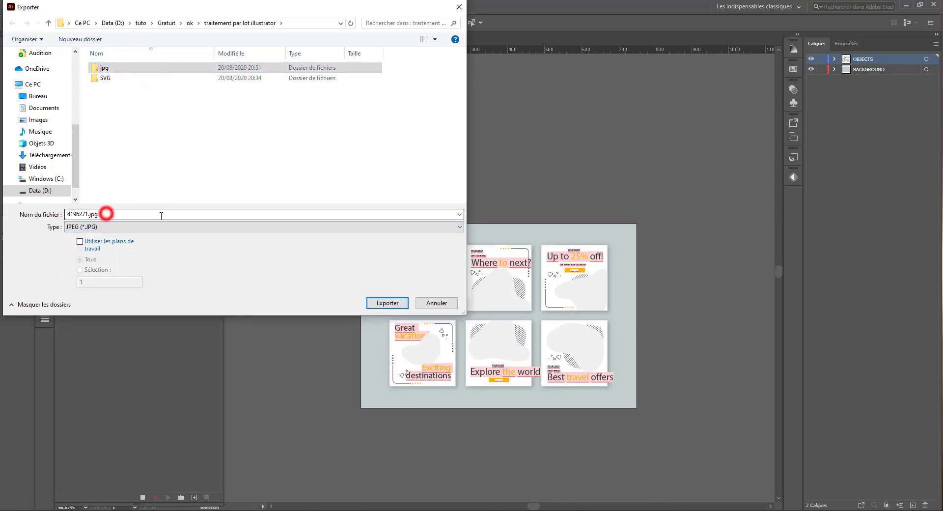
left_click(388, 303)
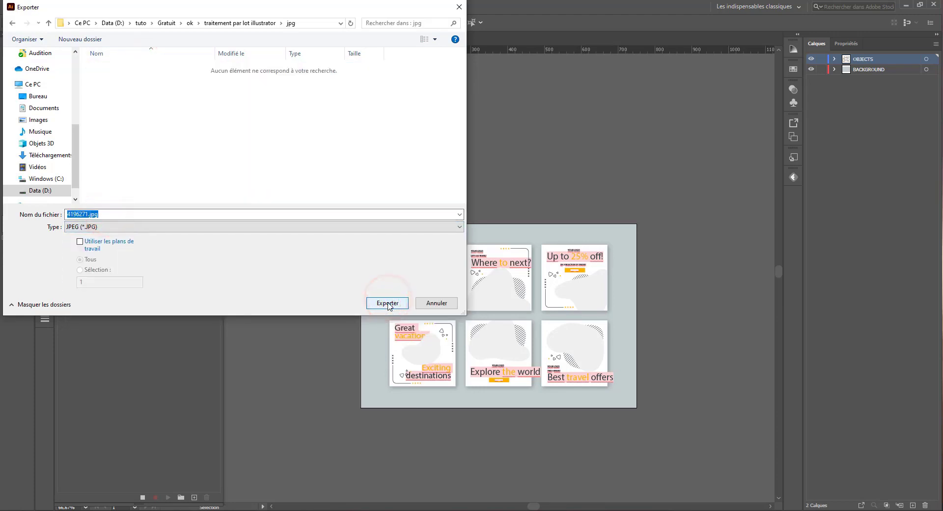
left_click(387, 302)
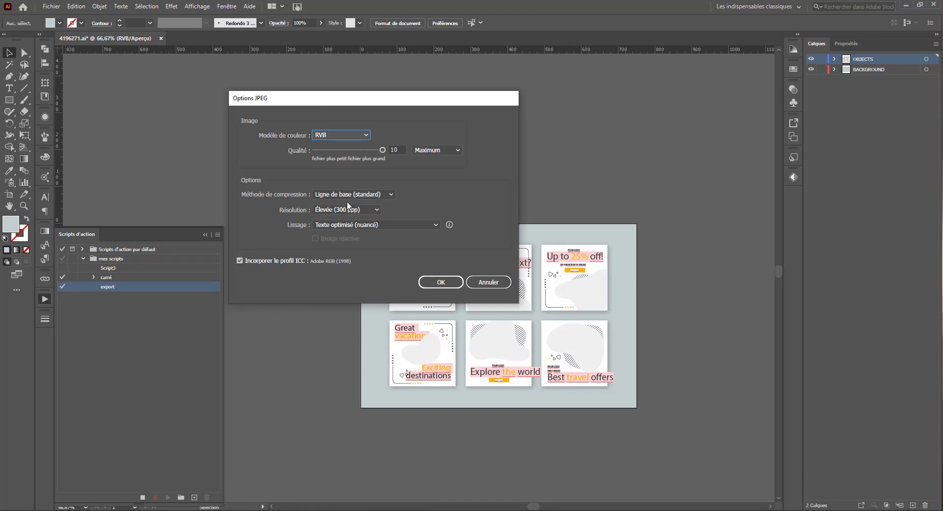
left_click(441, 282)
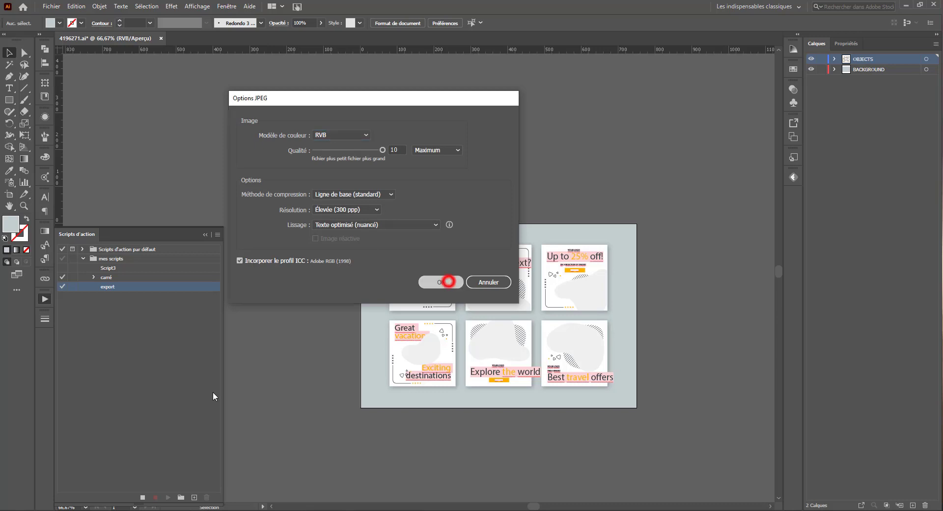
Expand the recorded Exporter sous entry in the export action and try to open its destination path for editing
left_click(105, 296)
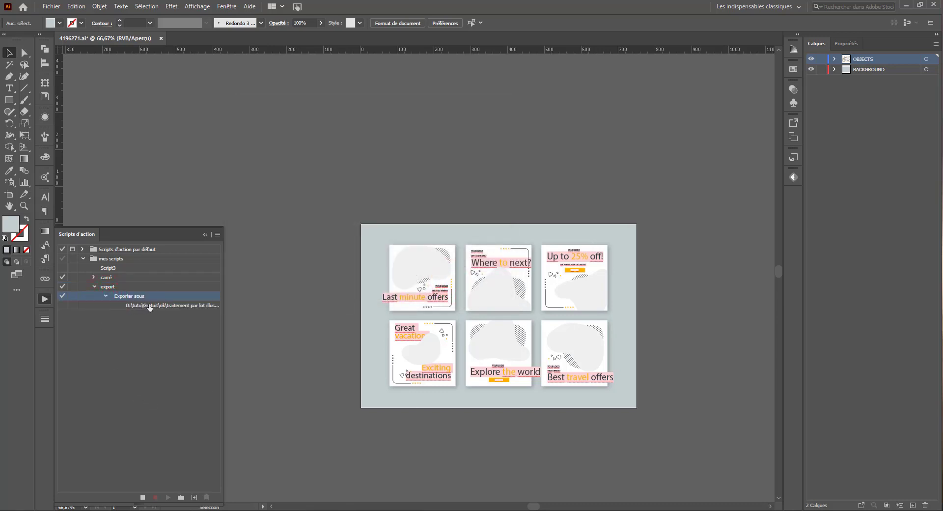
left_click(194, 306)
double_click(194, 307)
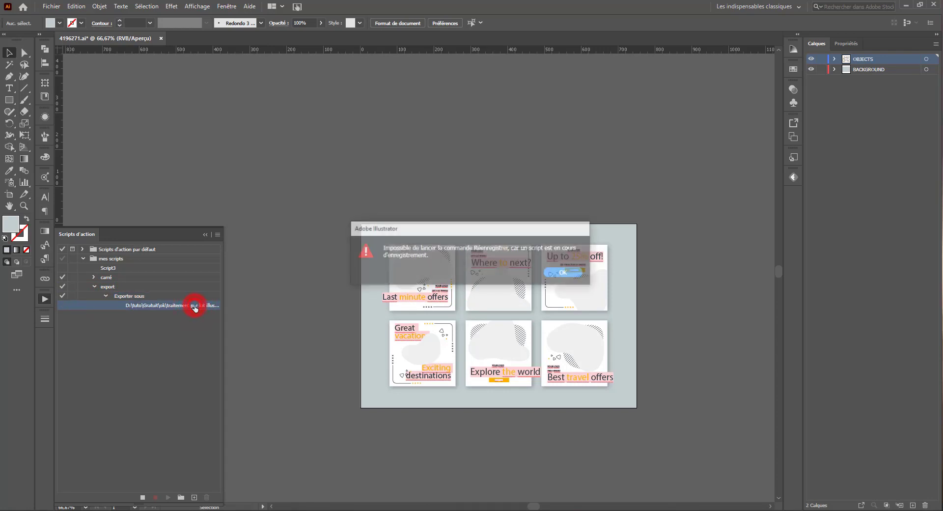
left_click(565, 273)
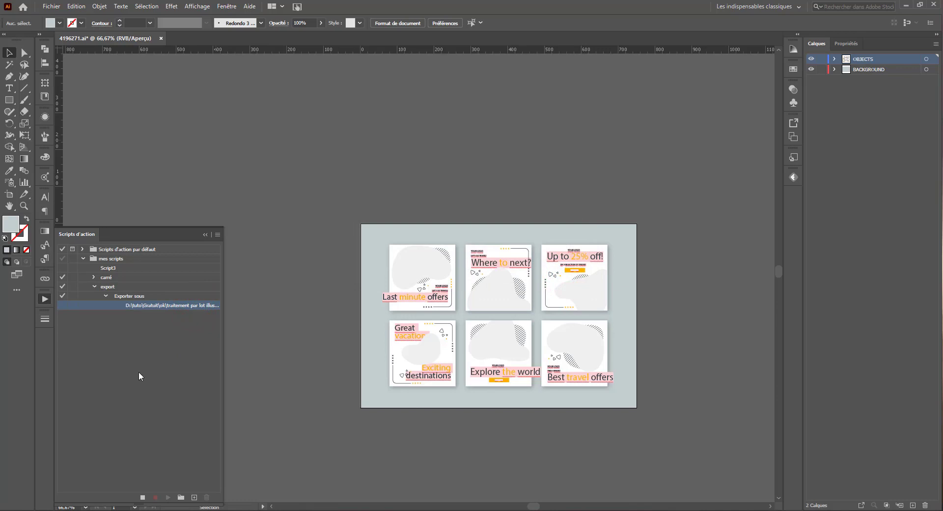
Start another Export As of the document and create a folder named png inside the traitement par lot illustrator folder
left_click(45, 7)
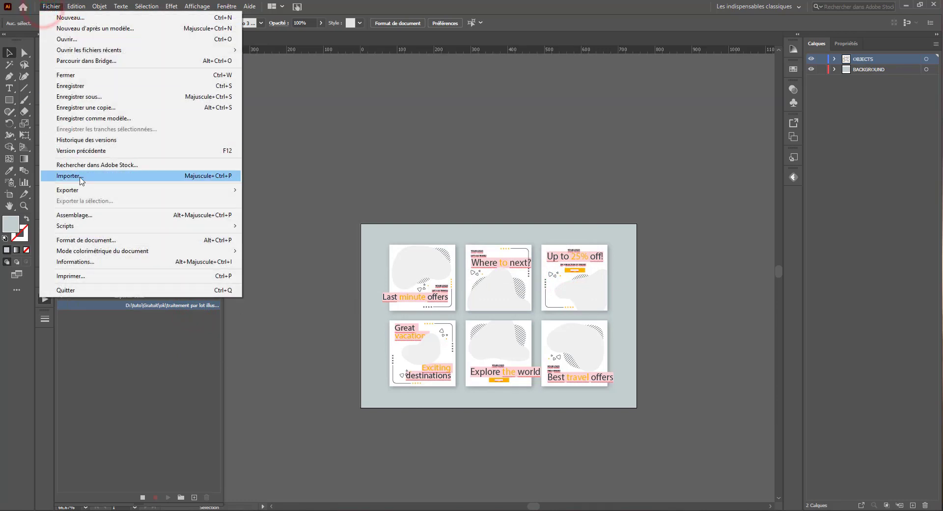
left_click(80, 190)
left_click(291, 200)
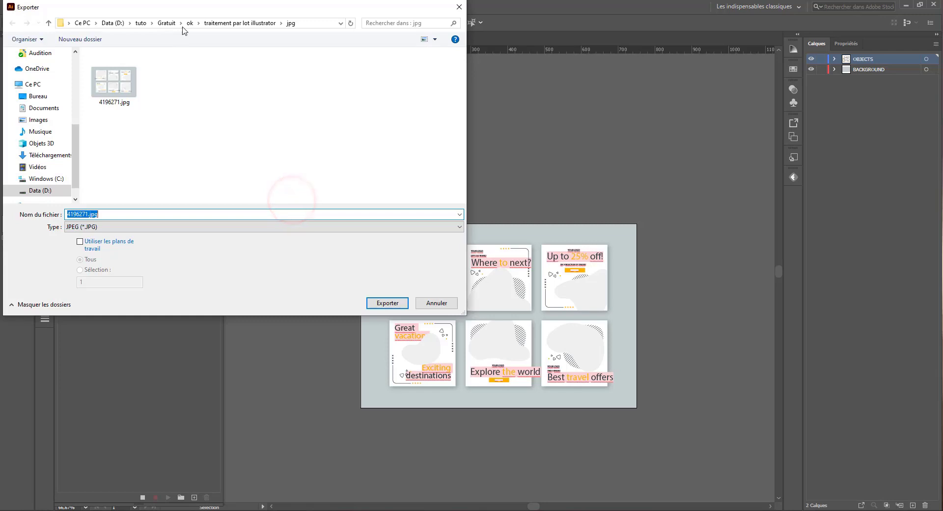
left_click(261, 23)
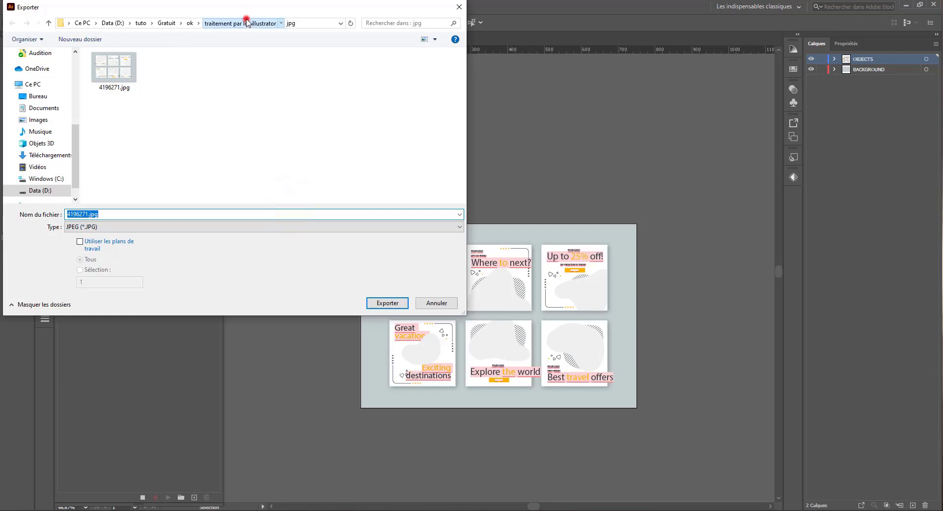
right_click(199, 143)
left_click(105, 247)
left_click(234, 250)
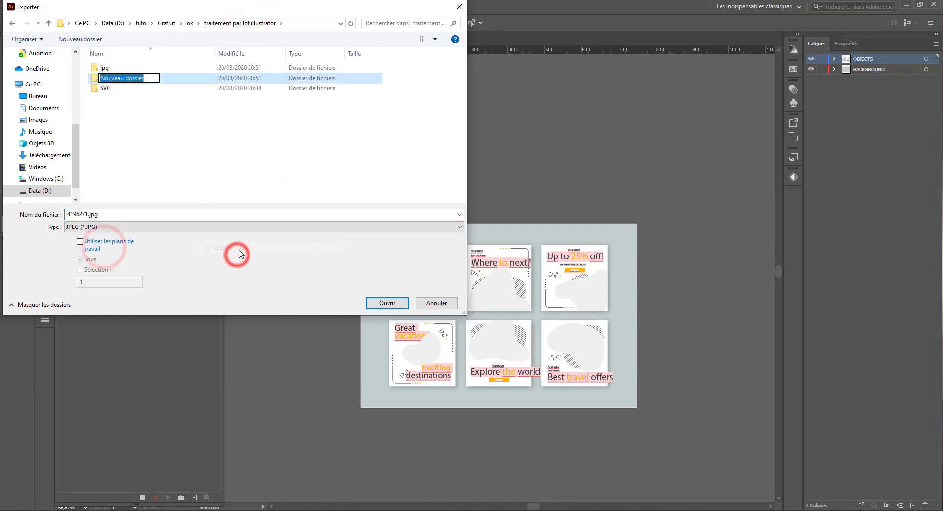
type("pn")
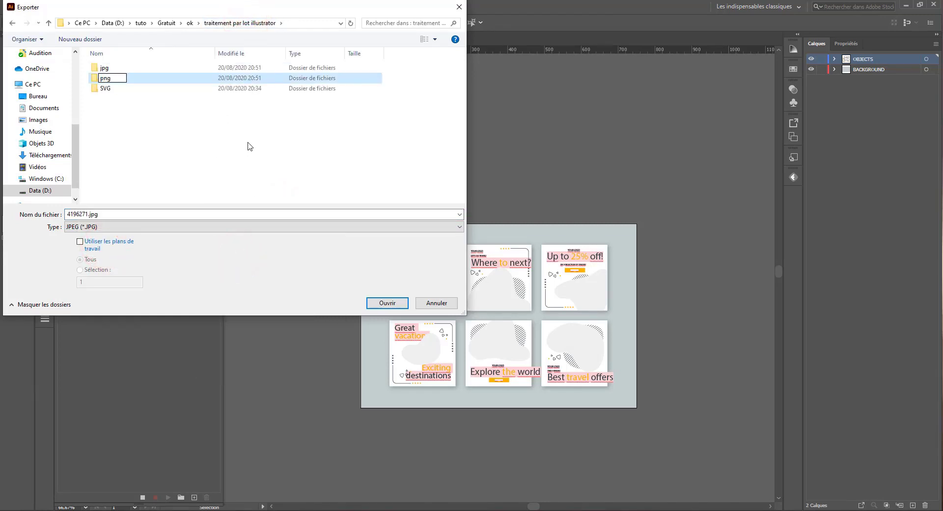
type("g")
left_click(246, 142)
Export the document as 4196271.png into the png folder at Ecran (72 ppp) resolution with a transparent background
double_click(138, 79)
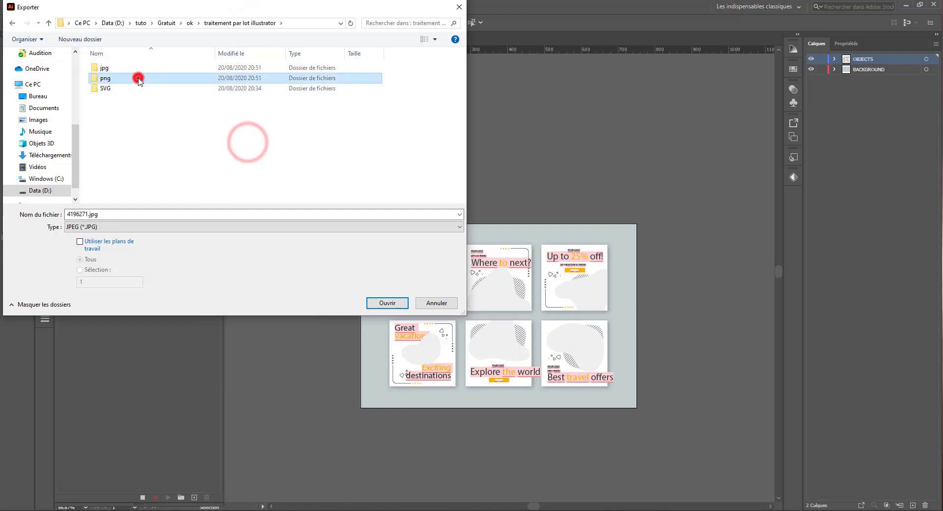
left_click(107, 233)
left_click(87, 309)
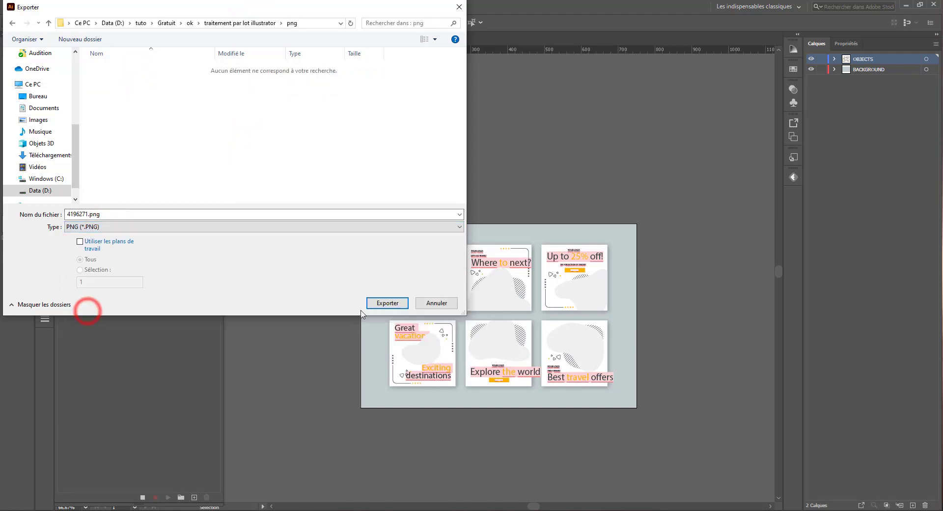
left_click(375, 303)
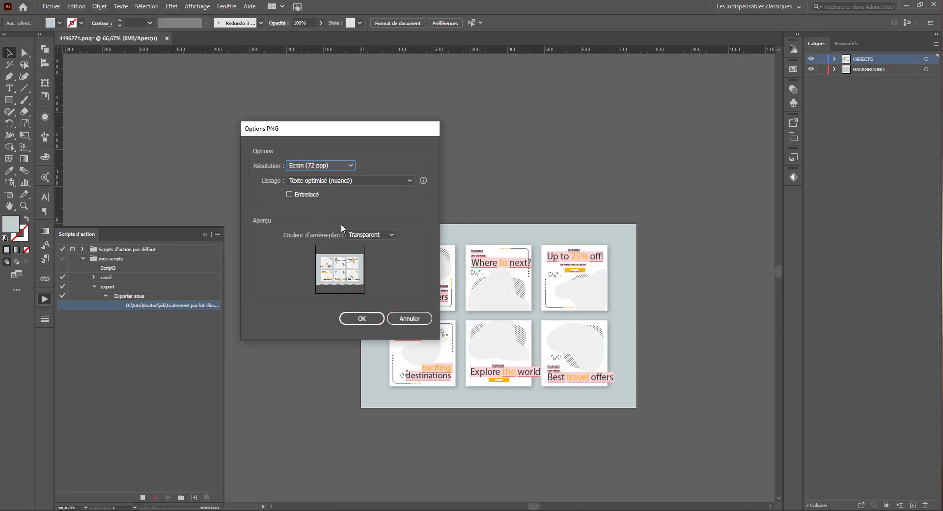
left_click(360, 318)
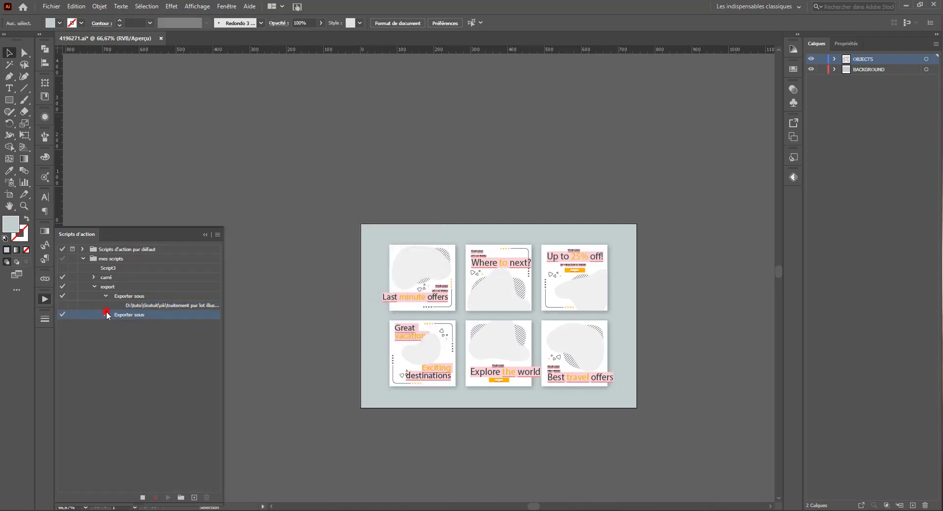
Record closing the document without saving its changes, and stop the recording after reopening 4196271.ai
left_click(107, 314)
left_click(107, 314)
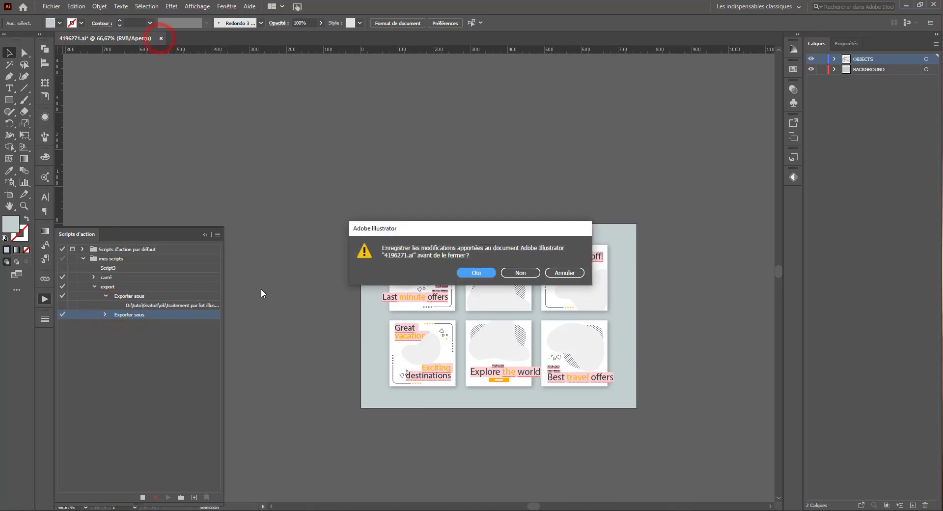
left_click(518, 272)
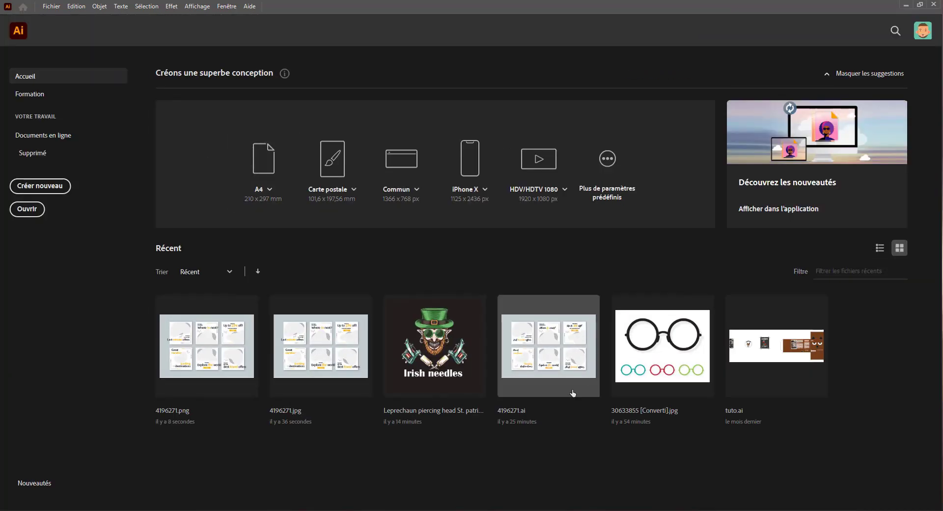
left_click(545, 365)
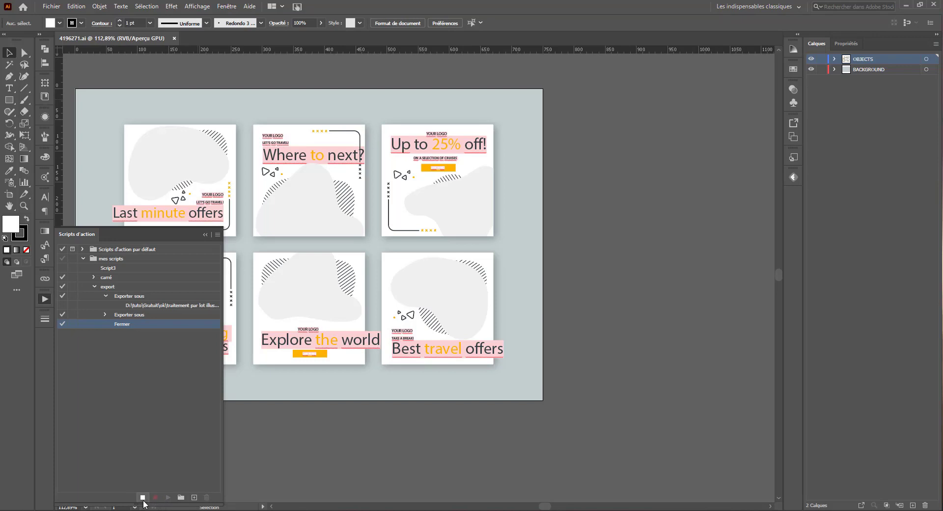
left_click(143, 498)
Open 4177240.ai in Illustrator from the traitement par lot illustrator folder
left_click(252, 510)
left_click(412, 141)
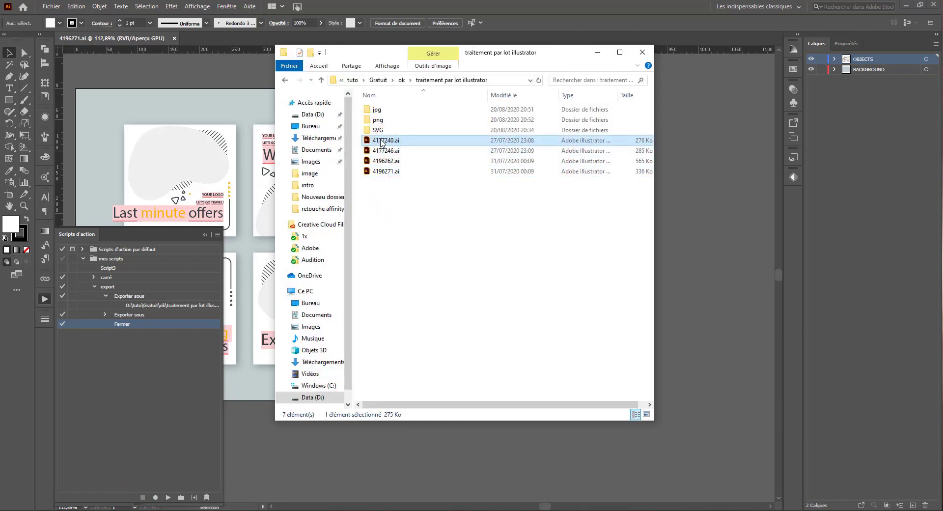
left_click_drag(381, 142, 239, 26)
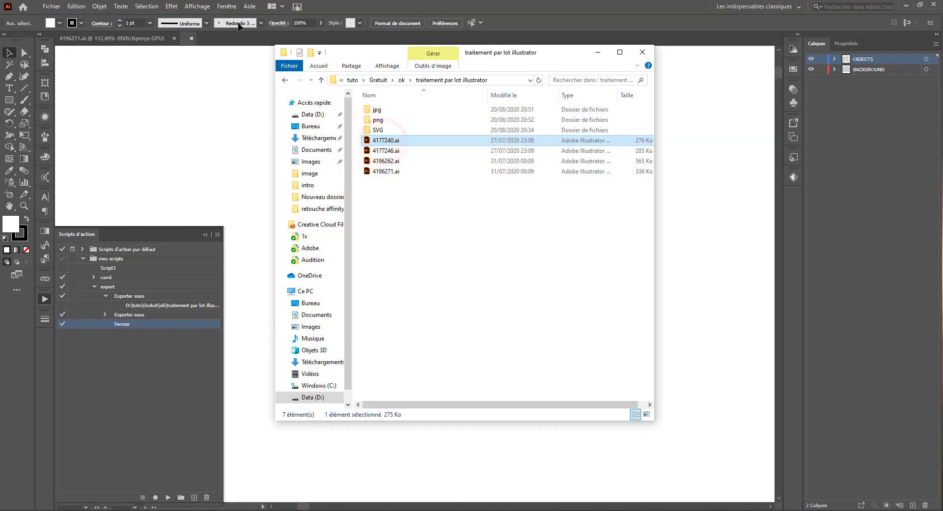
Try to delete the SVG folder from the traitement par lot illustrator folder
left_click(378, 129)
key("Delete")
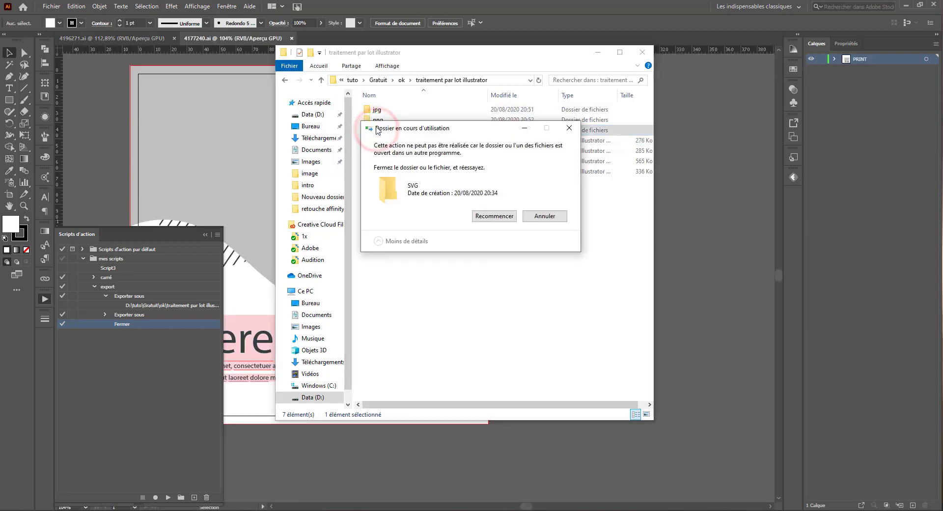
left_click(545, 216)
Check the contents of the png and jpg export folders and return to Illustrator
left_click(396, 122)
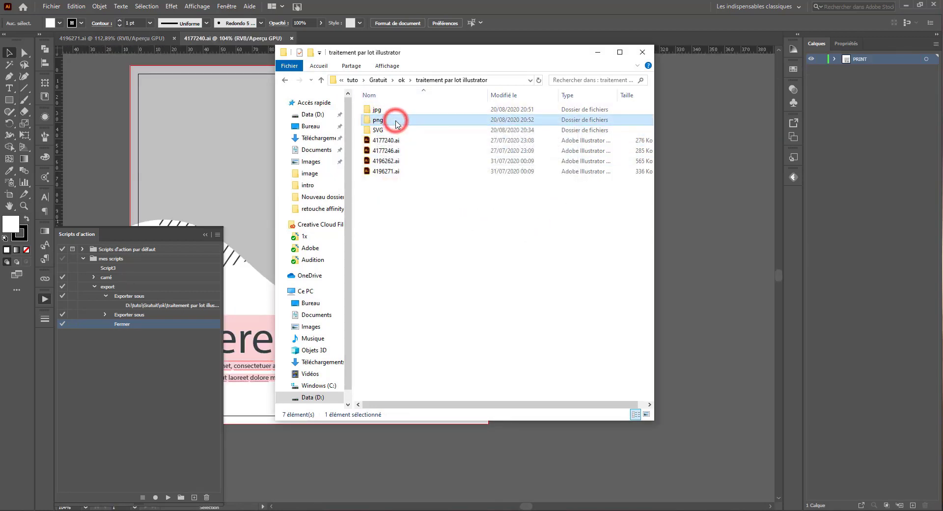
double_click(396, 122)
left_click(284, 79)
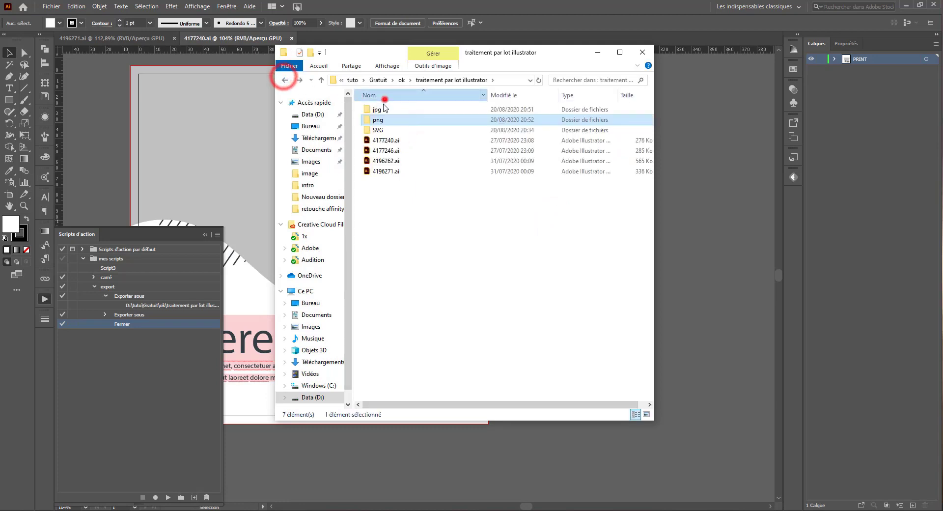
left_click(385, 99)
double_click(385, 170)
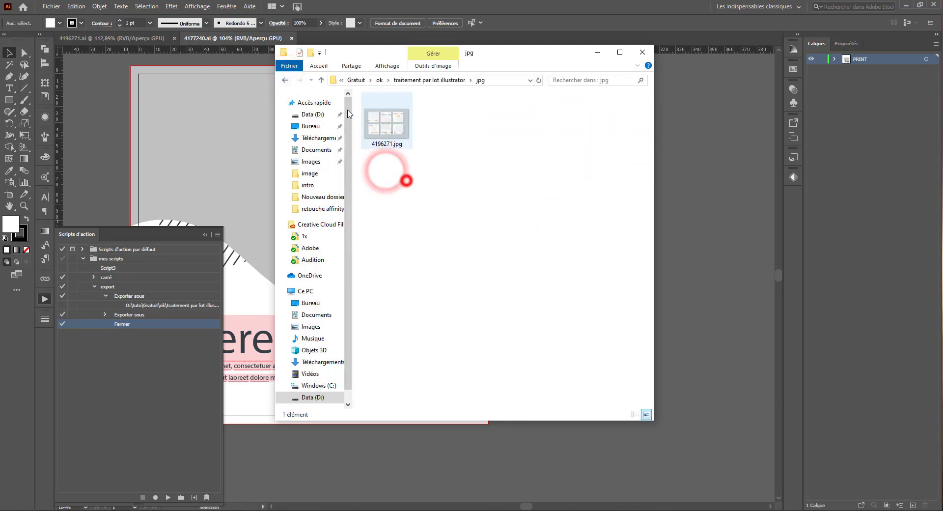
left_click(284, 80)
left_click(112, 87)
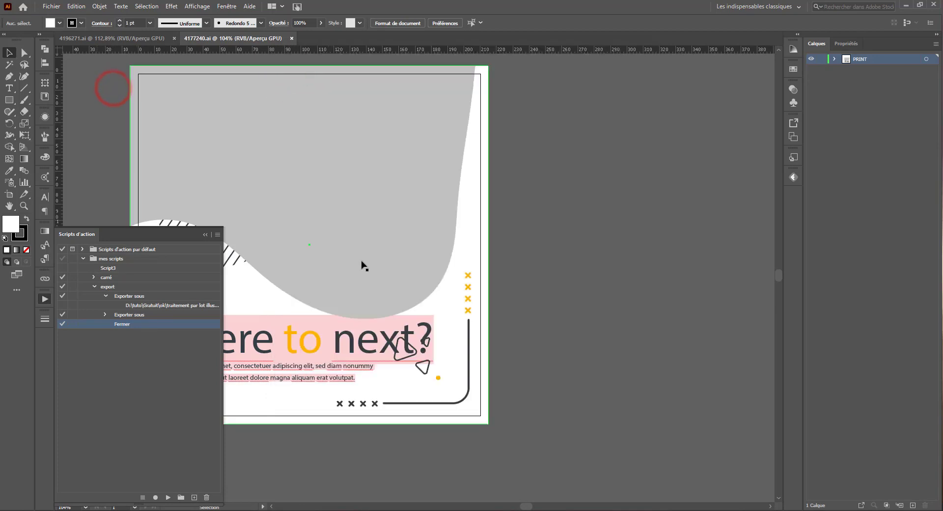
Play the whole export action on the 4177240.ai document
scroll(363, 265, "right", 2)
scroll(369, 262, "left", 1)
key("ctrl+minus")
key("ctrl+minus")
key("ctrl+minus")
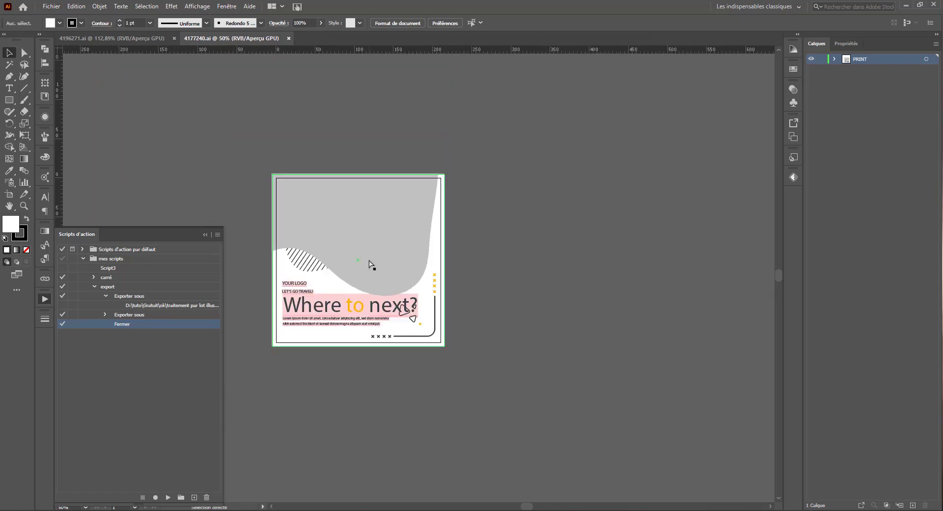
key("ctrl+plus")
left_click(124, 287)
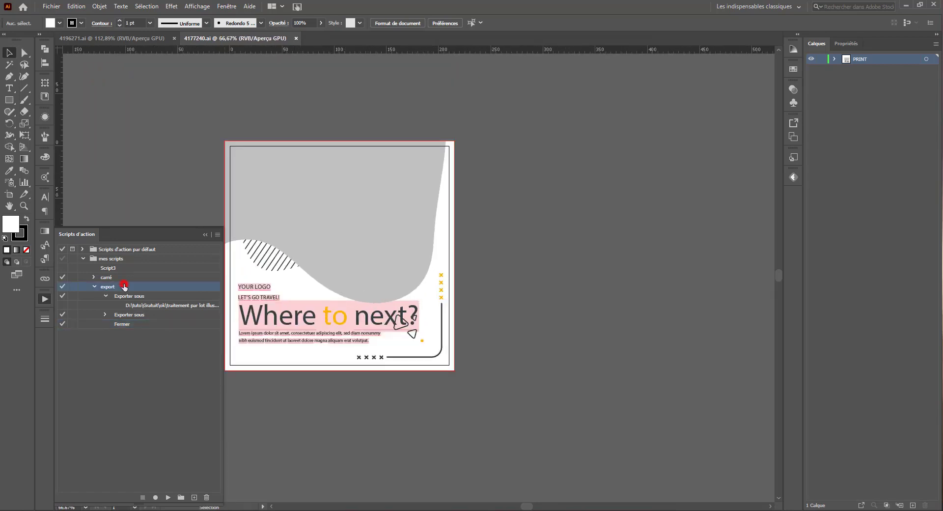
left_click(168, 497)
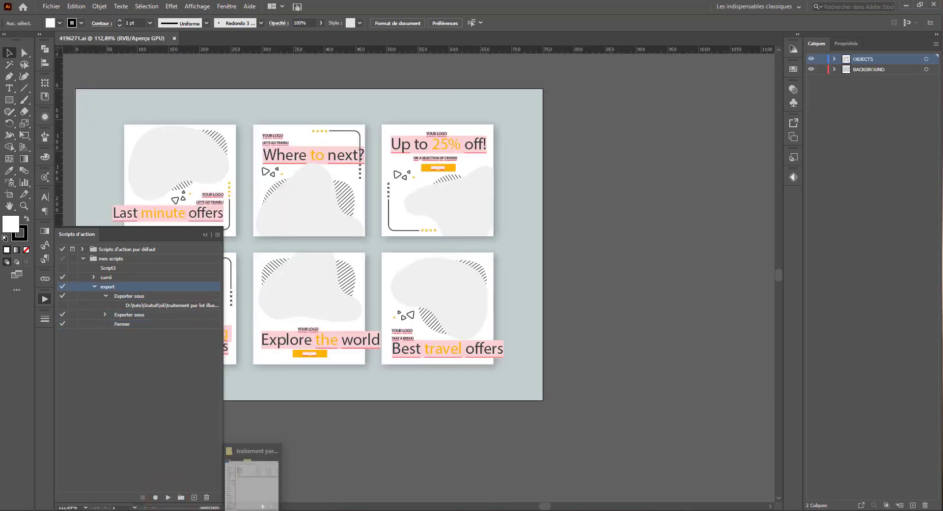
Close the 4196271.ai document and examine the exported files in the jpg folder
left_click(173, 38)
key("alt+Tab")
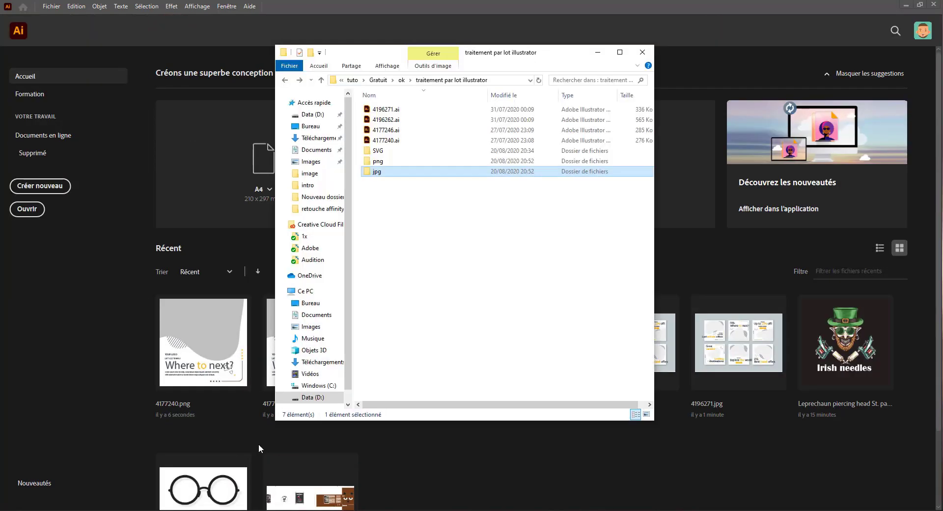
double_click(372, 176)
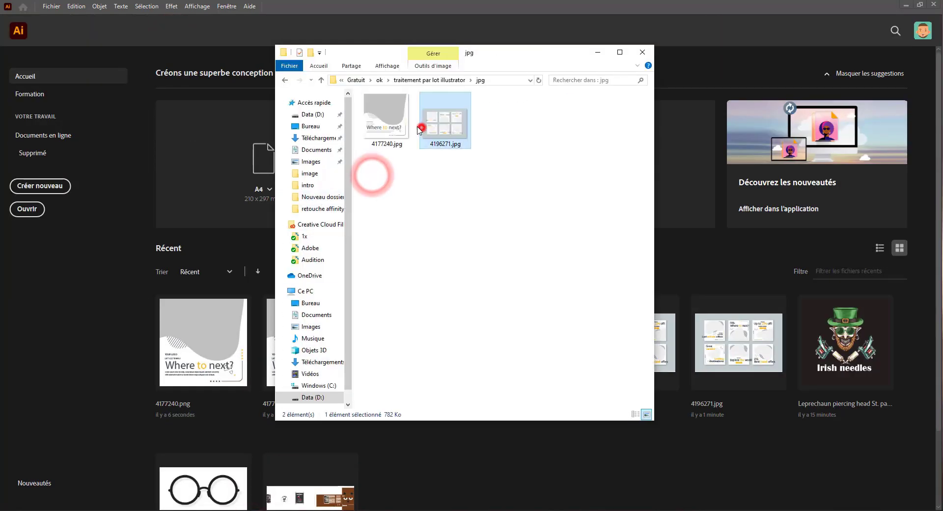
left_click(432, 120)
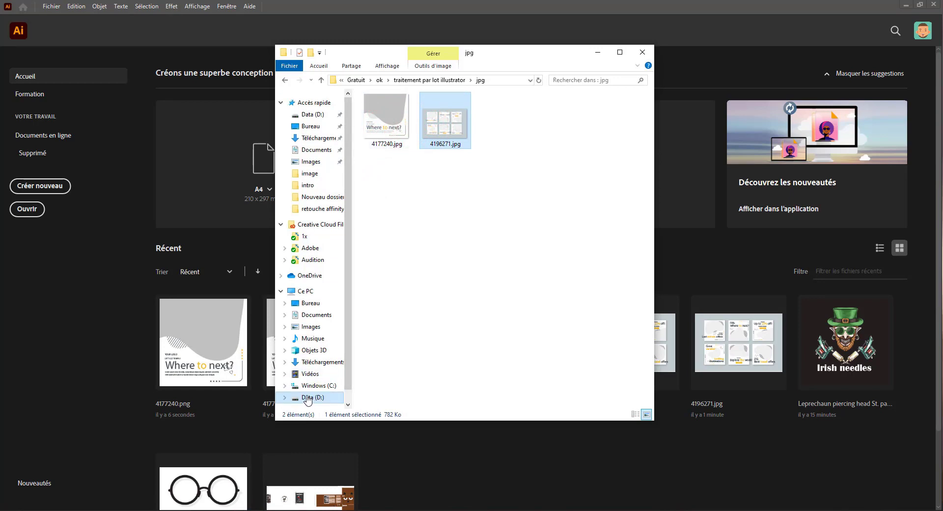
left_click(454, 80)
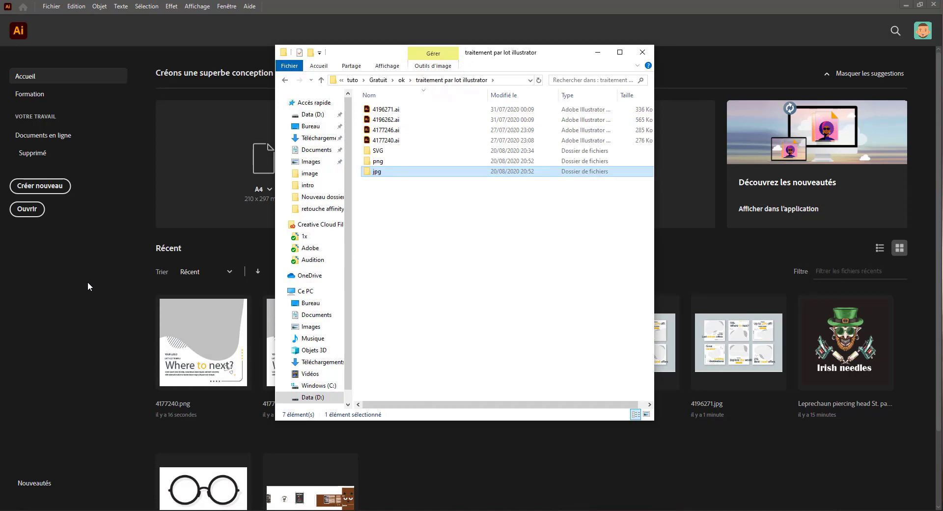
left_click(133, 340)
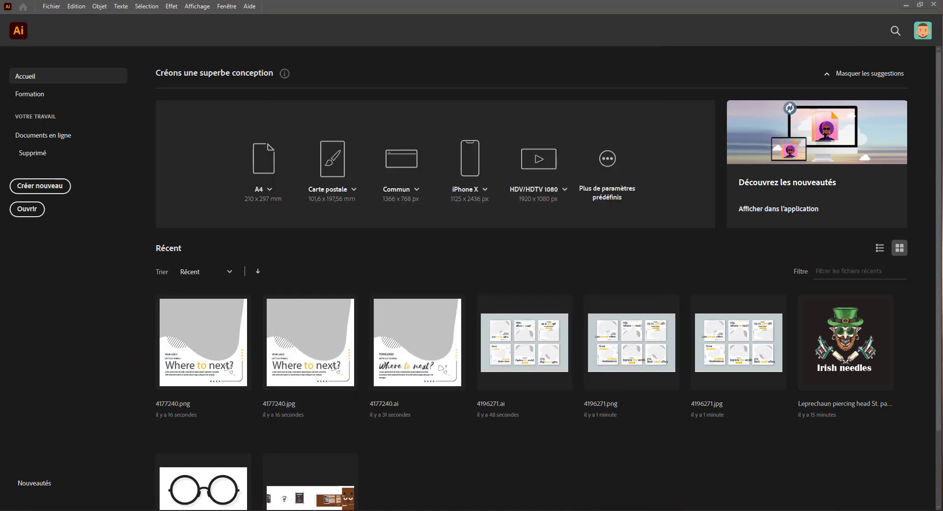
key("alt+Tab")
left_click(390, 130)
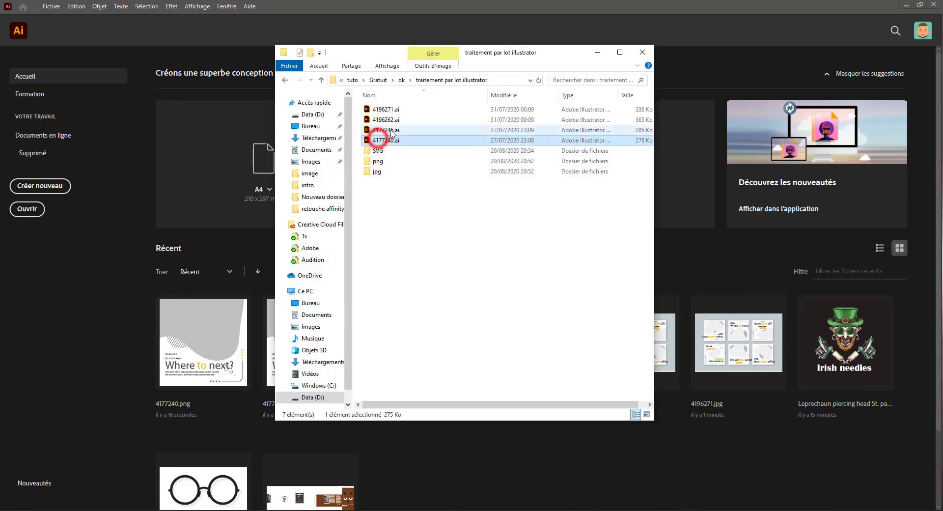
left_click(394, 146)
left_click(417, 141)
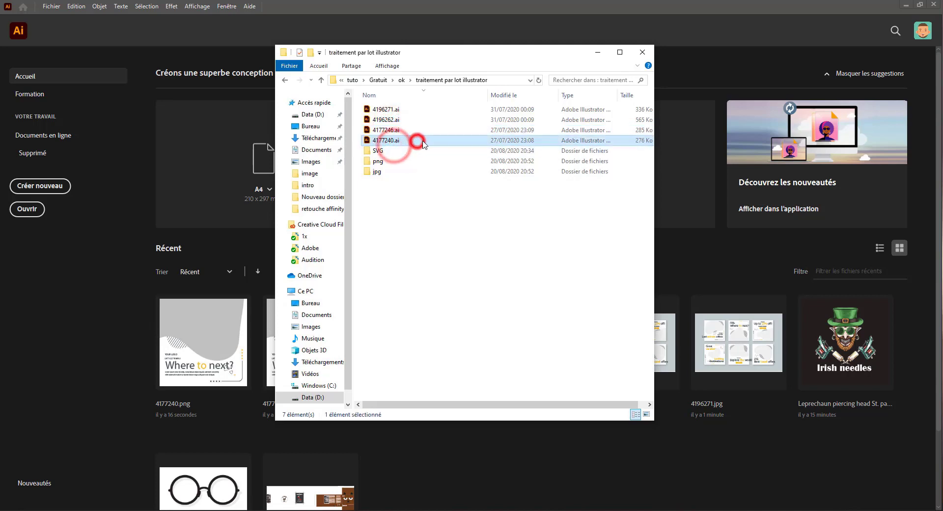
left_click(426, 147)
left_click(426, 144)
left_click_drag(441, 147, 374, 153)
Delete all the exported images from both the jpg and png folders
double_click(383, 173)
left_click_drag(470, 210, 358, 112)
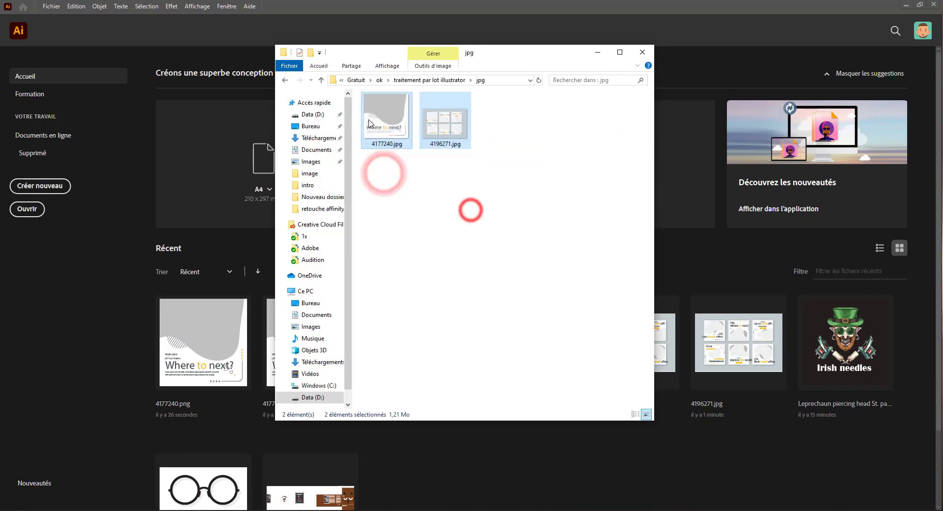
key("Delete")
left_click(430, 79)
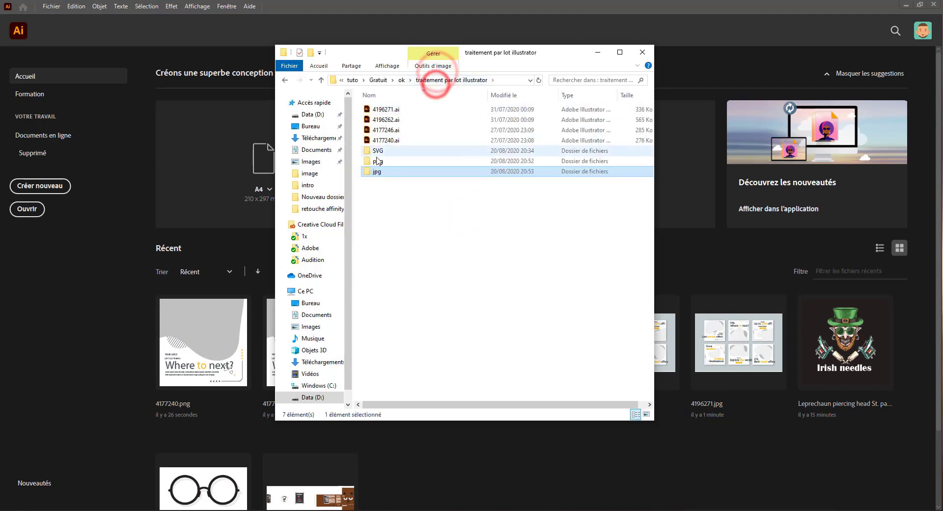
double_click(375, 160)
left_click_drag(459, 175, 362, 95)
key("Delete")
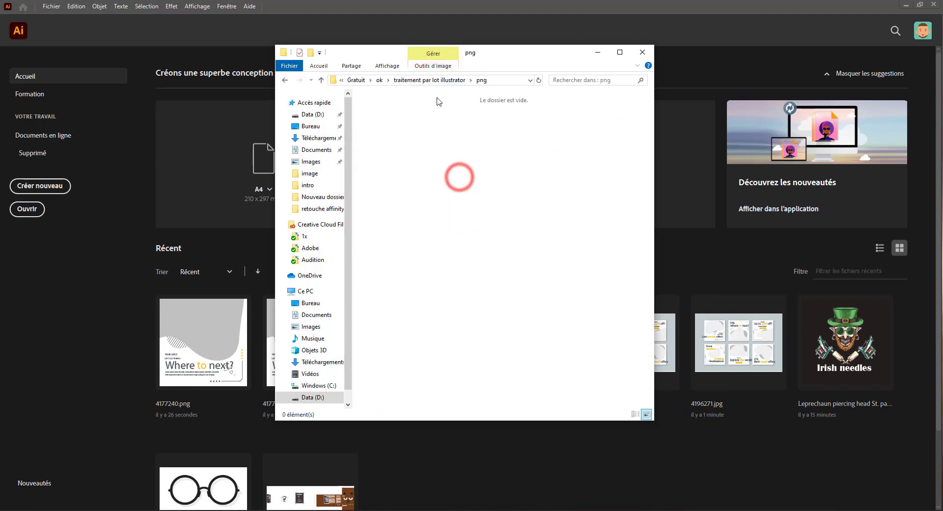
Reopen 4177240.ai in Illustrator, select the first Exporter sous entry of the export action and minimize the folder window
left_click(439, 80)
left_click(379, 141)
left_click_drag(161, 226, 120, 314)
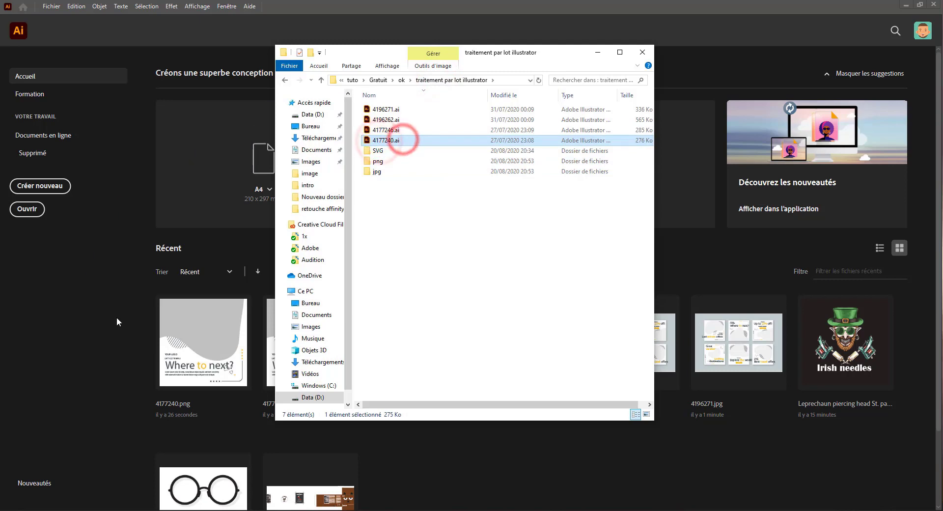
left_click(131, 296)
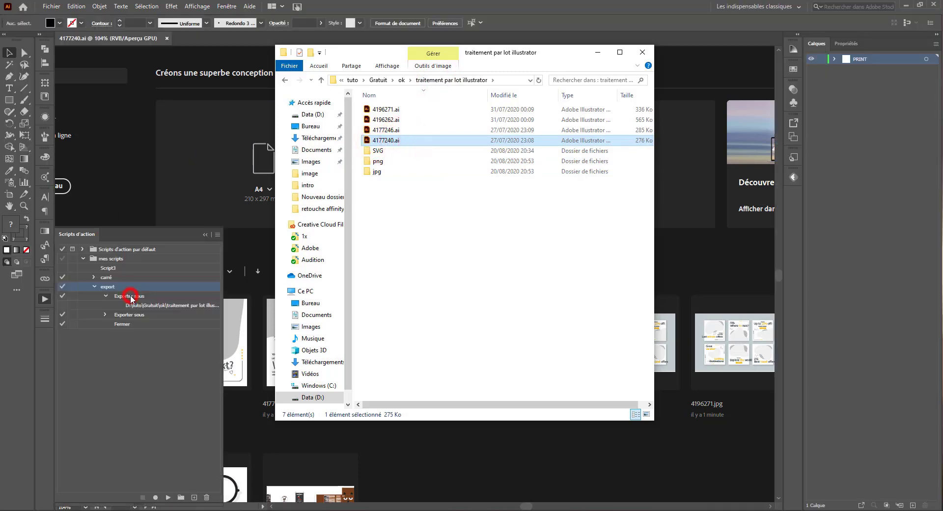
left_click(598, 52)
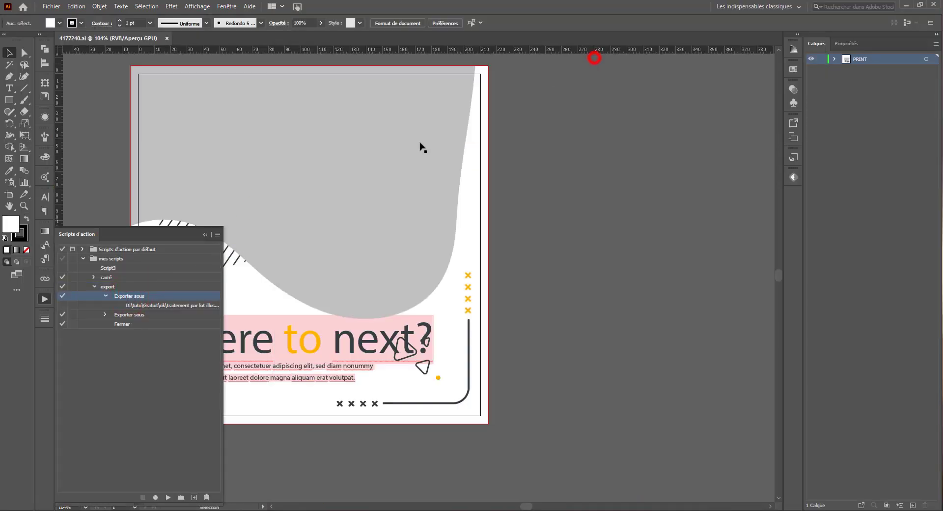
Open batch processing with the mes scripts set, the export script and Dossier as the source
left_click(218, 236)
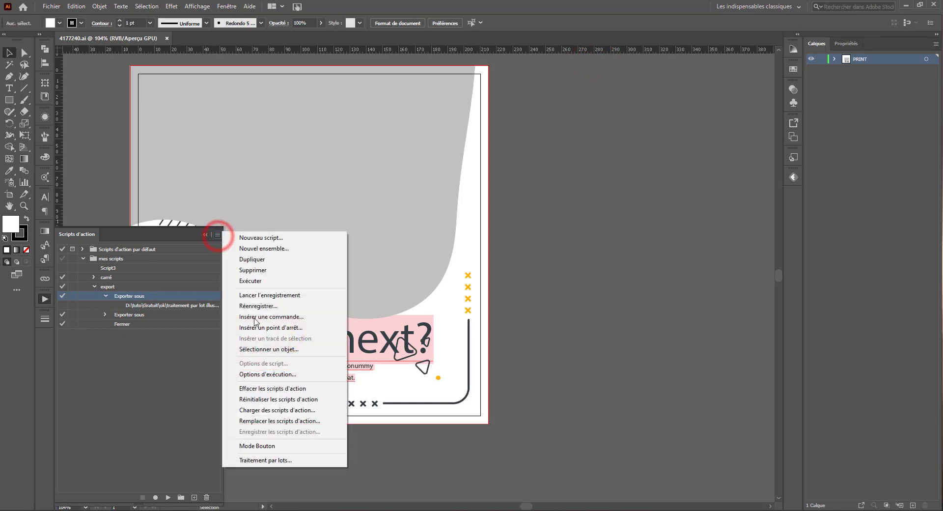
left_click(245, 461)
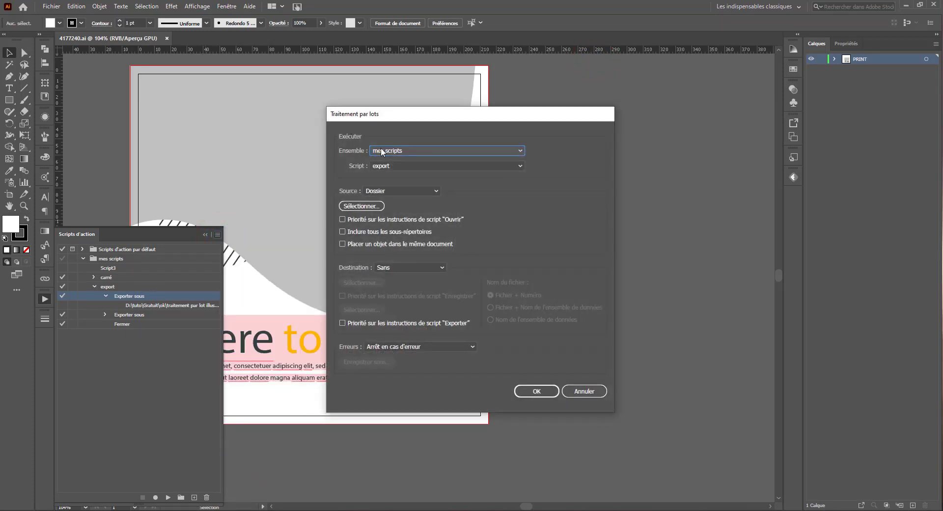
left_click(395, 163)
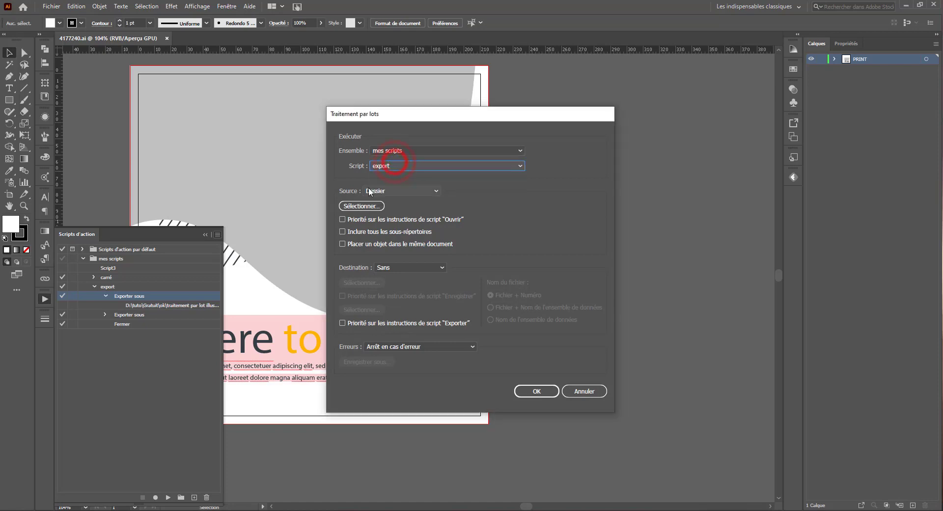
left_click(384, 191)
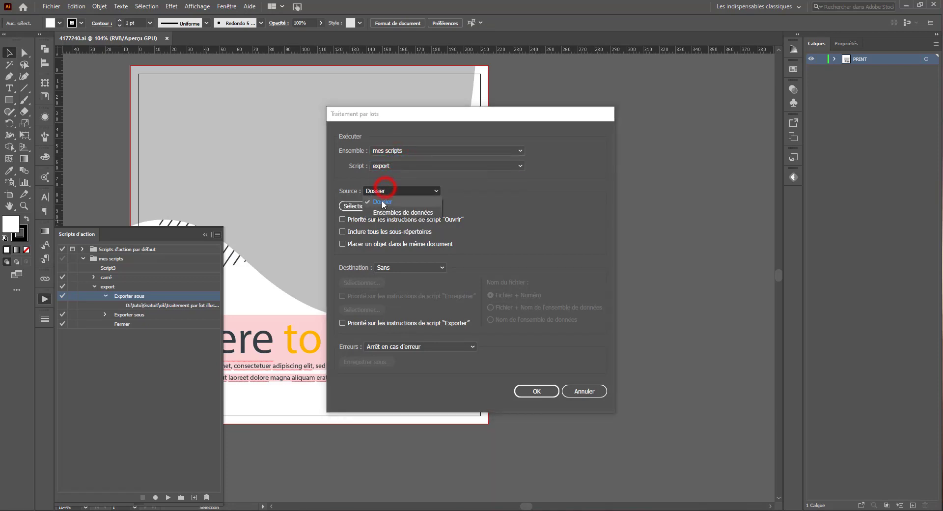
left_click(378, 210)
left_click(389, 192)
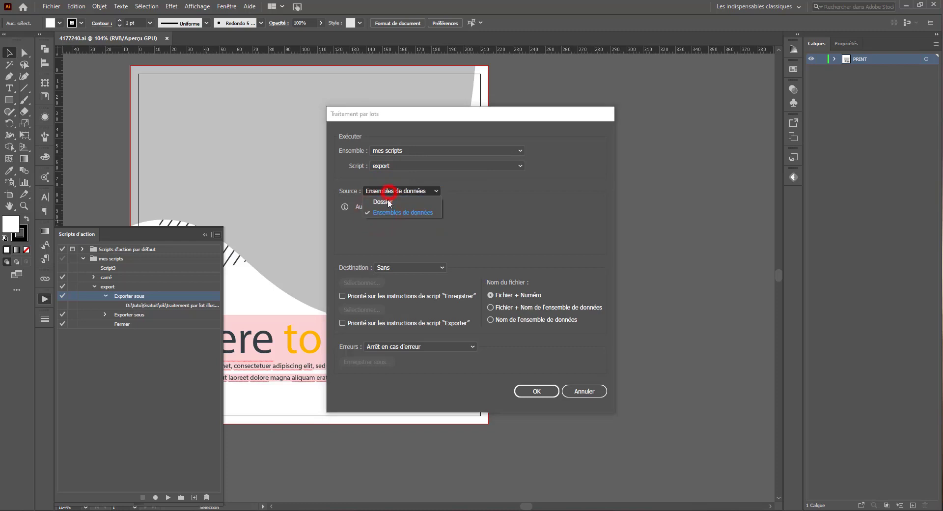
left_click(387, 201)
Choose D:\tuto\Gratuit\ok\traitement par lot illustrator as the source folder for the batch
left_click(370, 207)
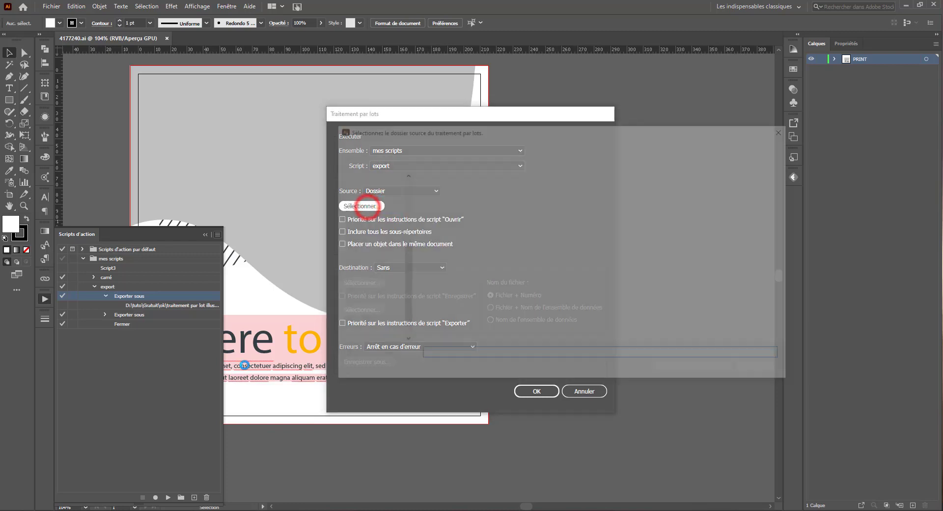
scroll(362, 257, "up", 5)
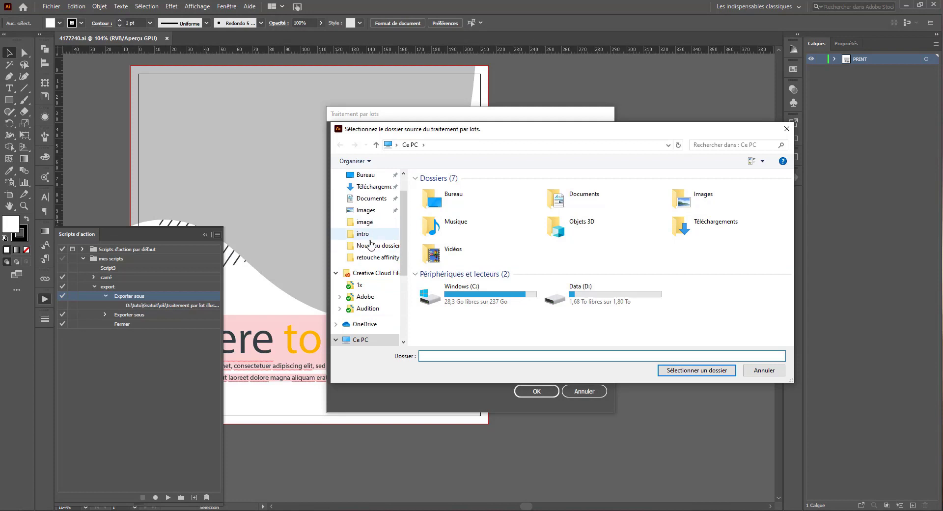
left_click(369, 234)
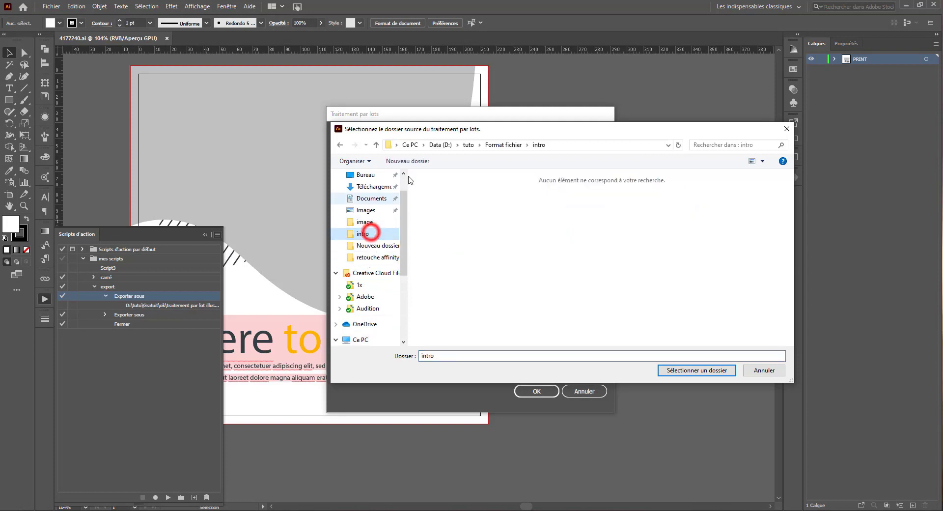
left_click(468, 144)
double_click(708, 200)
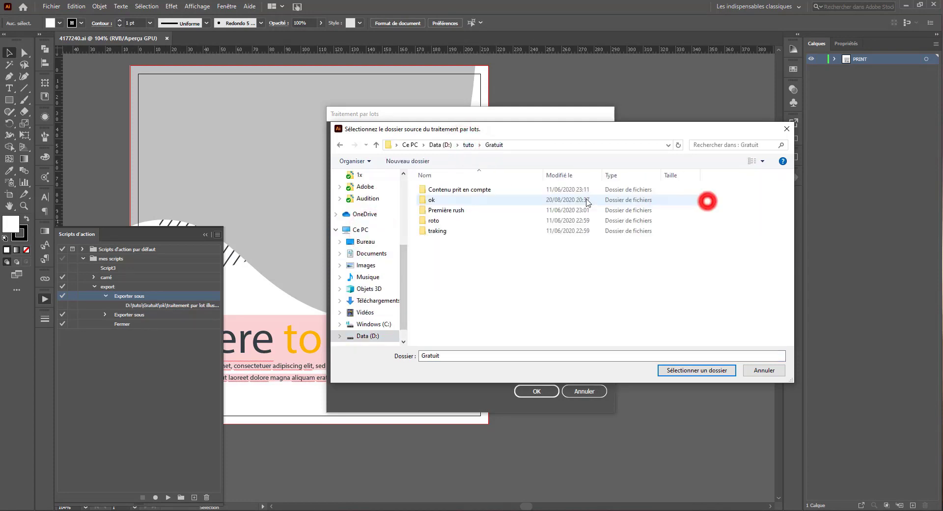
double_click(436, 200)
left_click(425, 211)
double_click(425, 211)
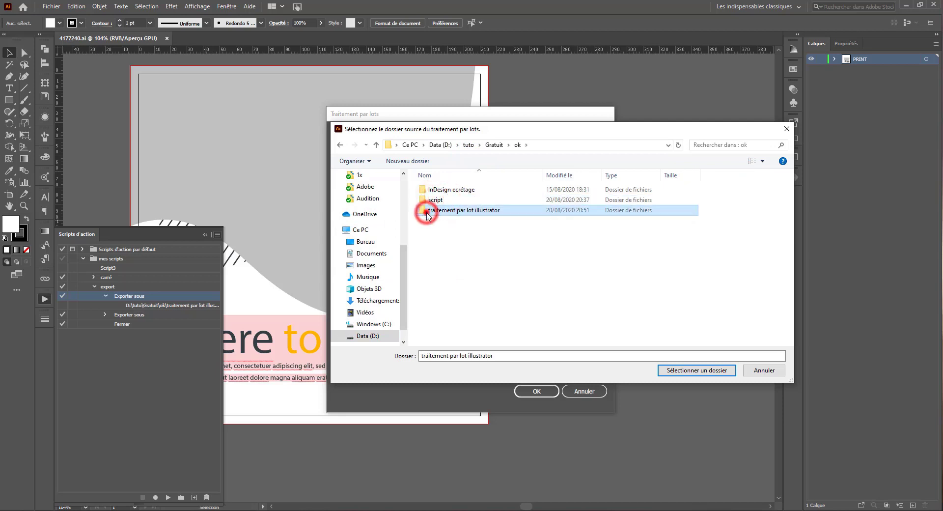
left_click(697, 370)
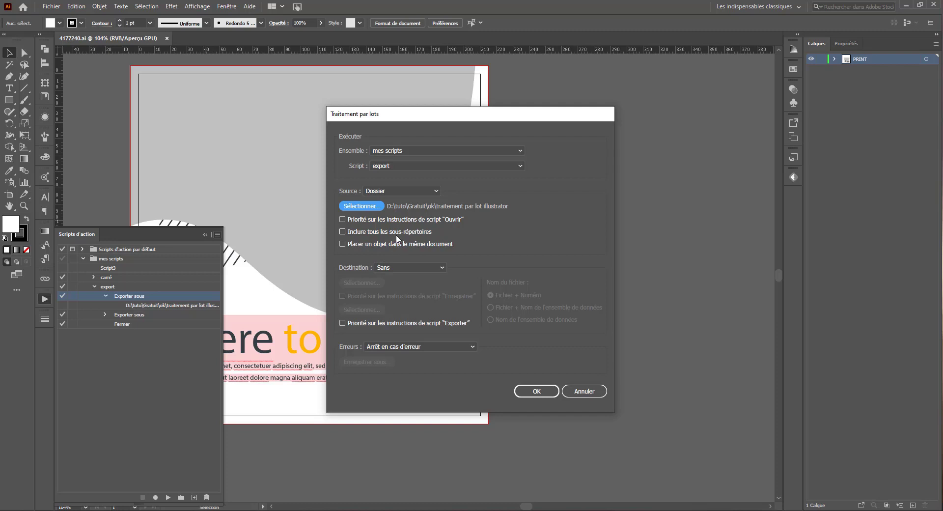
Run the batch with the destination set to Sans and error handling set to Arrêt en cas d'erreur
left_click(385, 267)
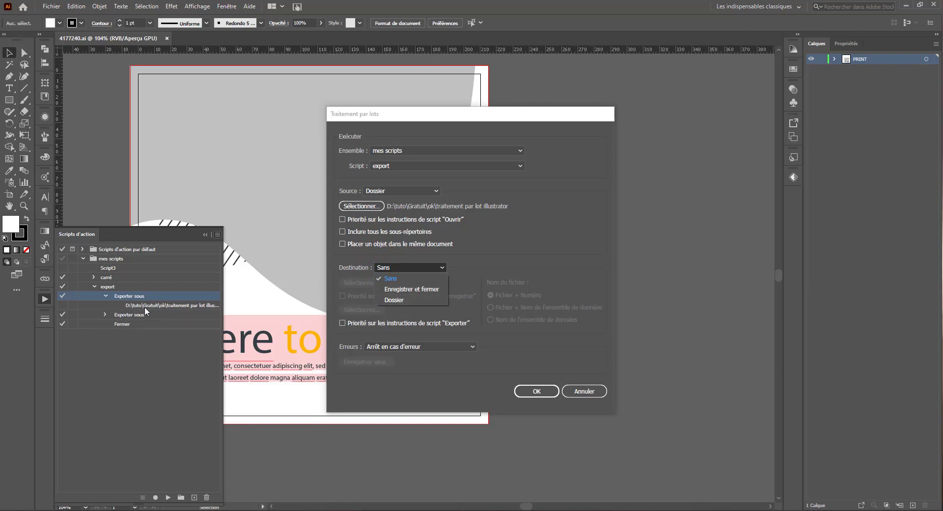
left_click(432, 290)
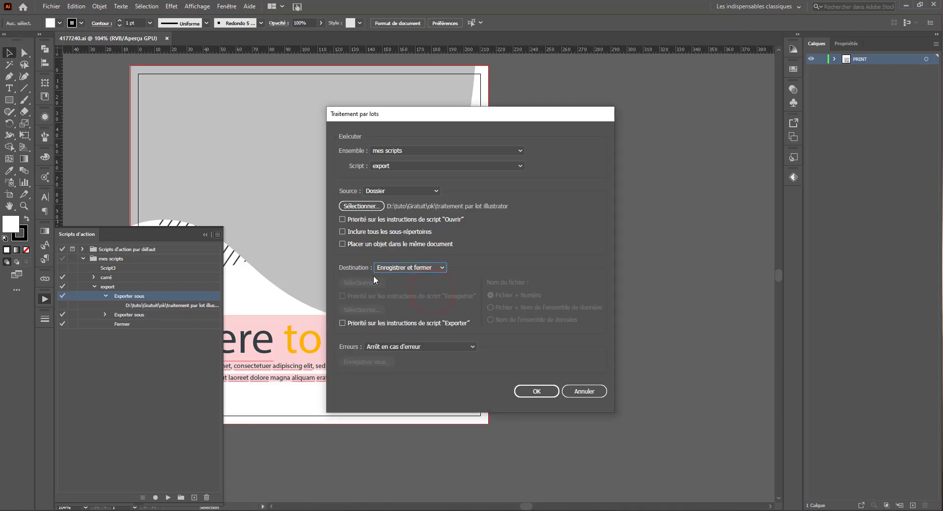
left_click(432, 267)
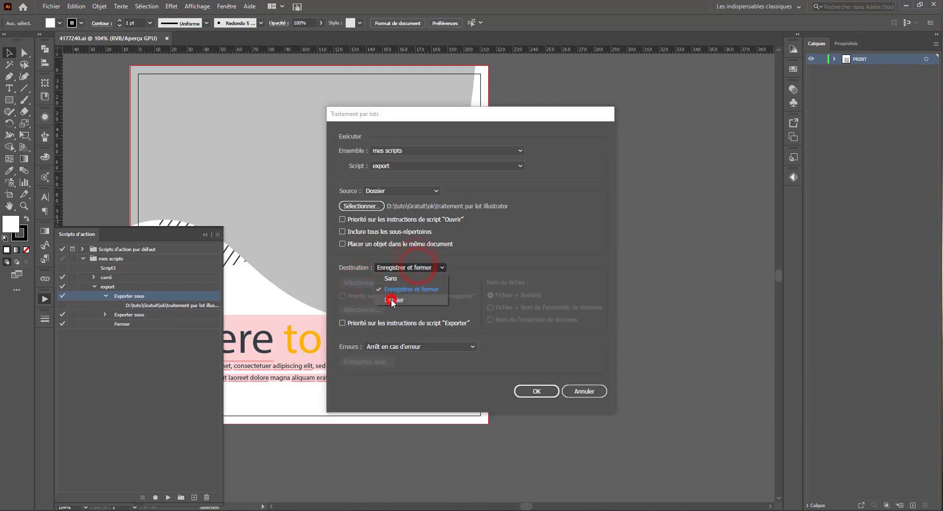
left_click(392, 298)
left_click(411, 269)
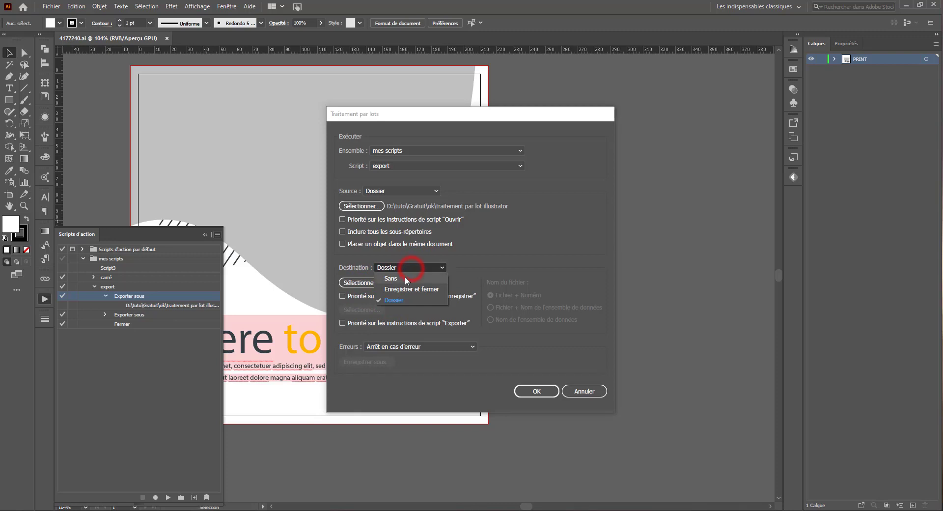
left_click(403, 275)
left_click(397, 346)
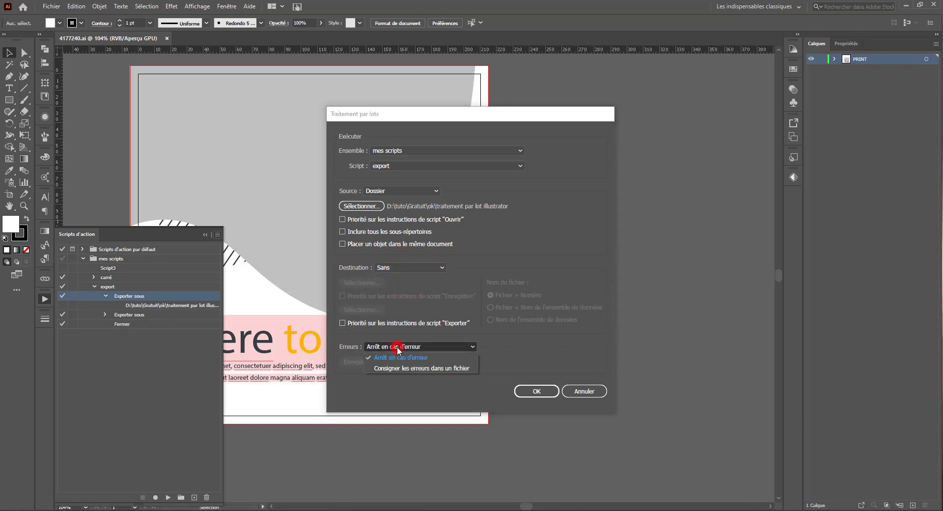
left_click(435, 328)
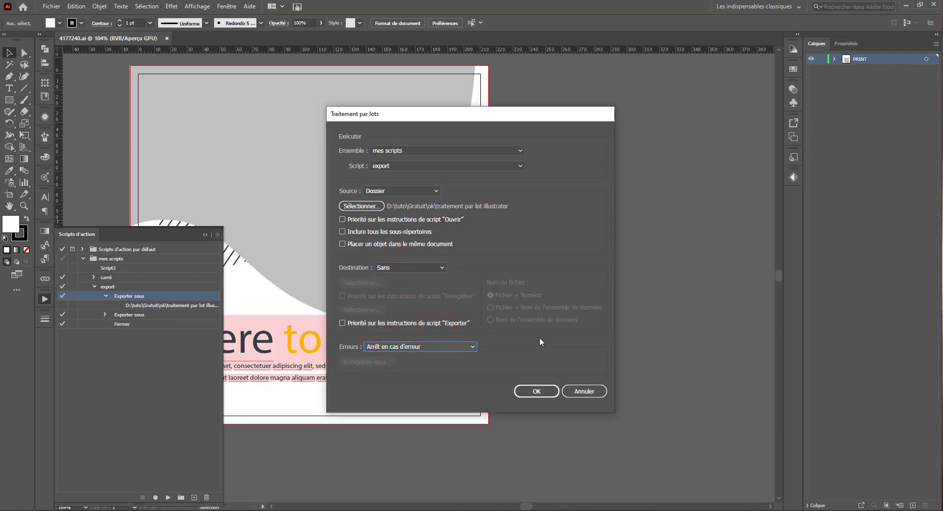
left_click(536, 391)
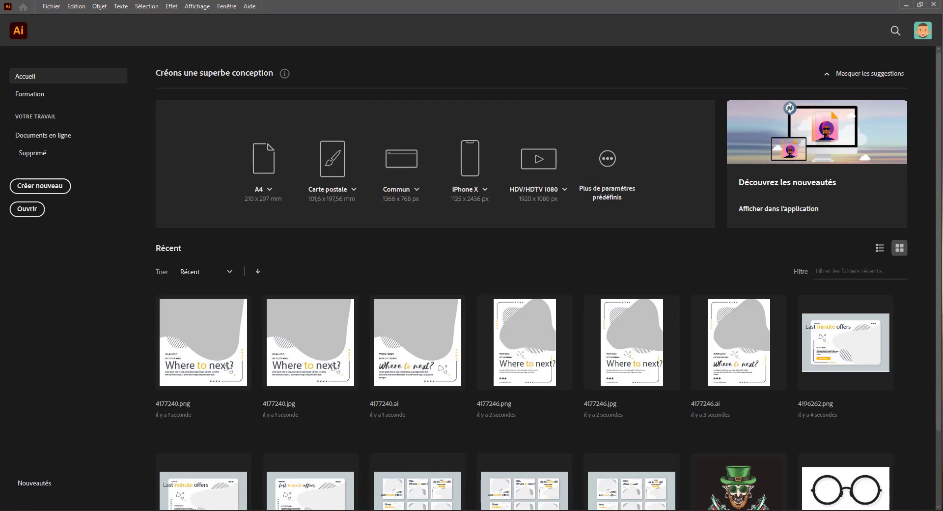
Switch to the traitement par lot illustrator folder in File Explorer and examine the exported images in the png folder
left_click(251, 510)
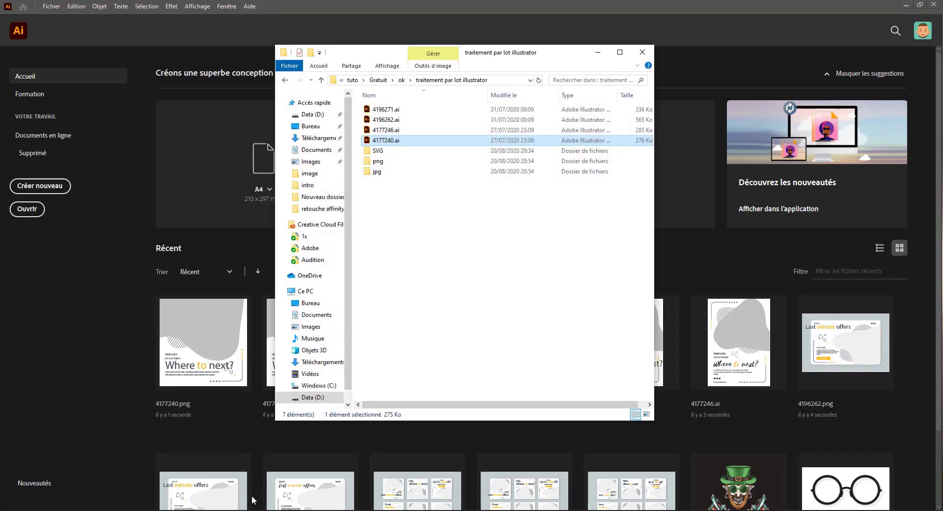
double_click(372, 161)
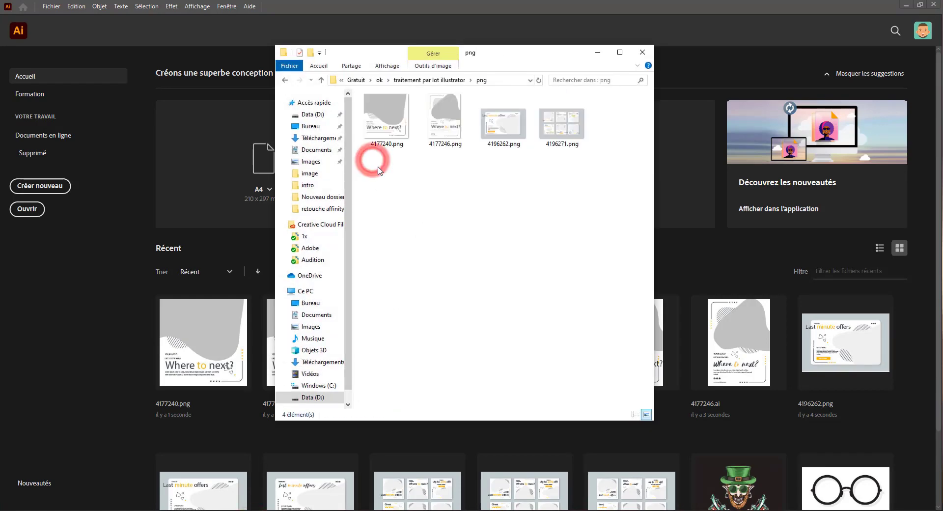
left_click_drag(374, 153, 496, 143)
left_click(289, 78)
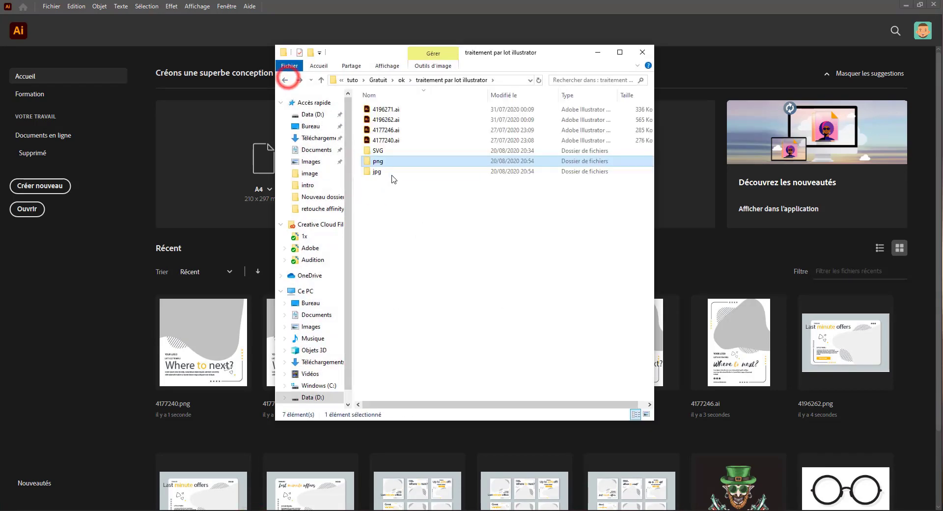
Examine the exported images in the jpg folder and return to Illustrator
double_click(383, 171)
left_click_drag(383, 211, 552, 128)
left_click(484, 252)
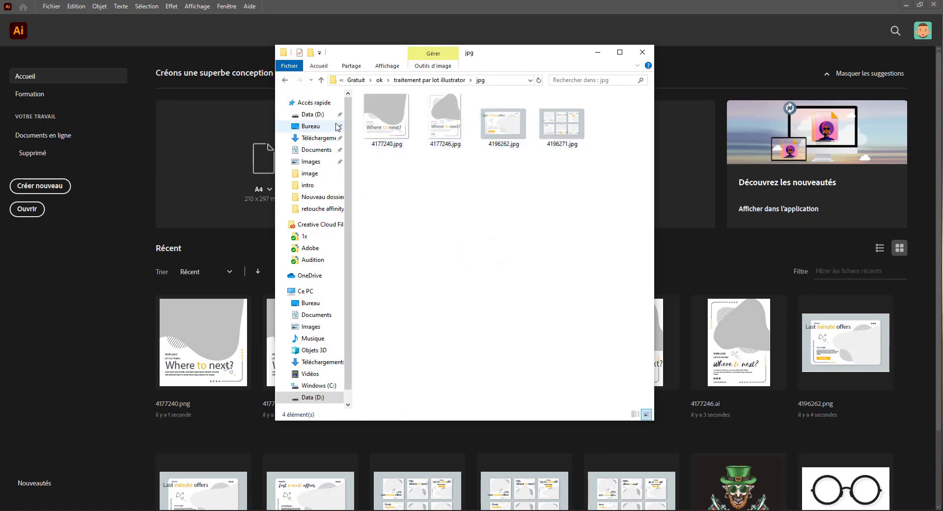
left_click(285, 80)
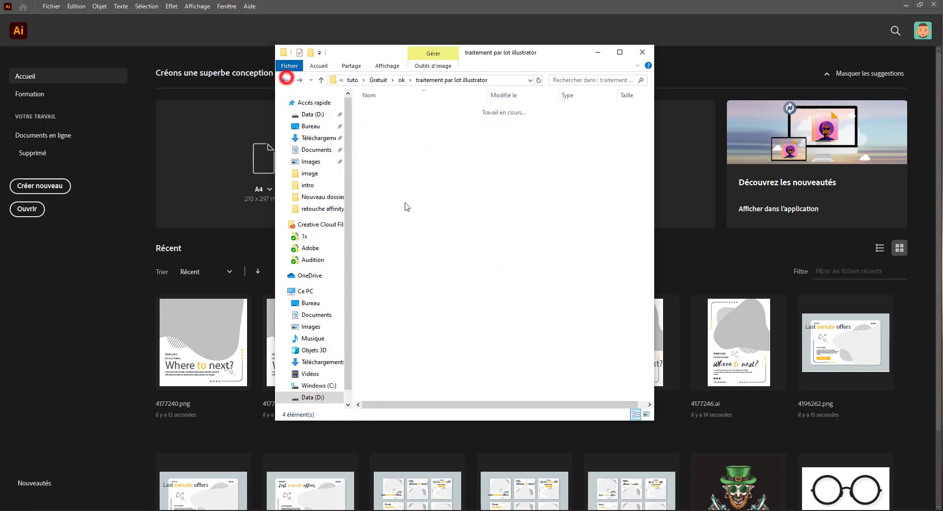
left_click(108, 309)
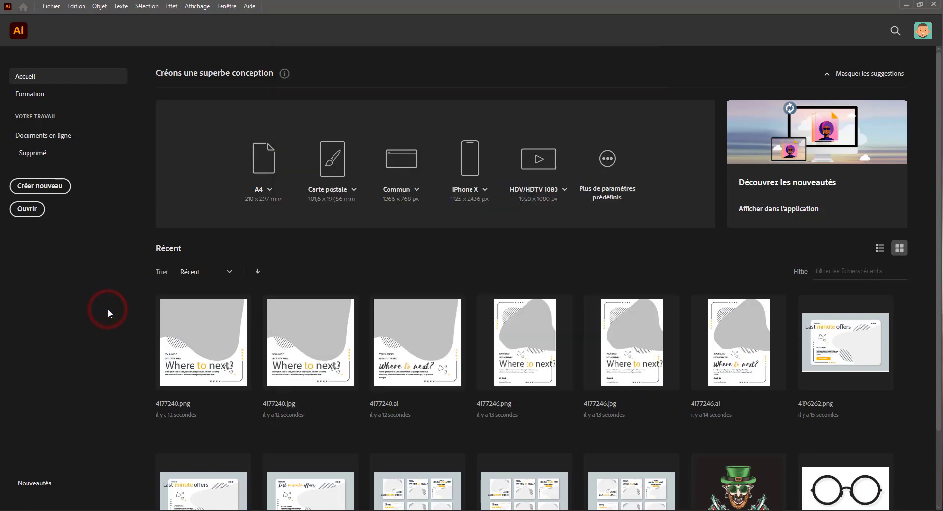